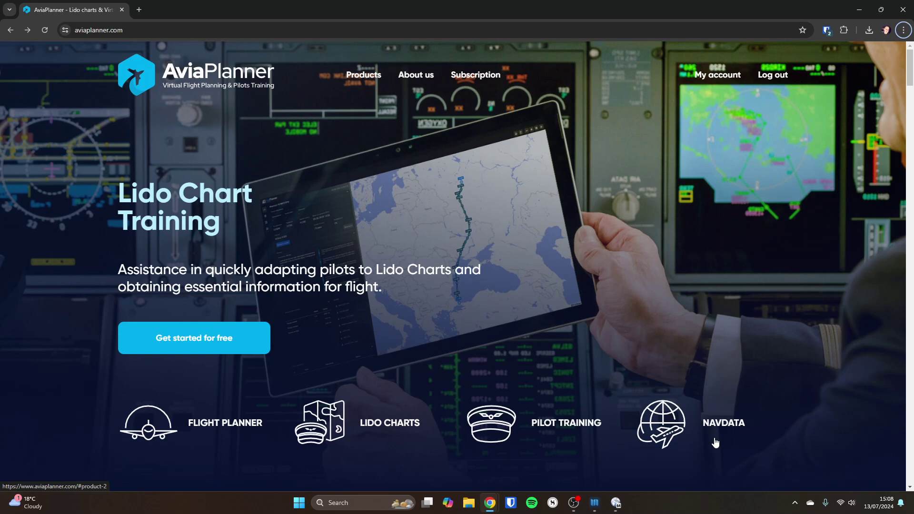
Show the NavData product slide and jump to the subscription pricing plans.
{"action": "left_click", "coordinate": [716, 443]}
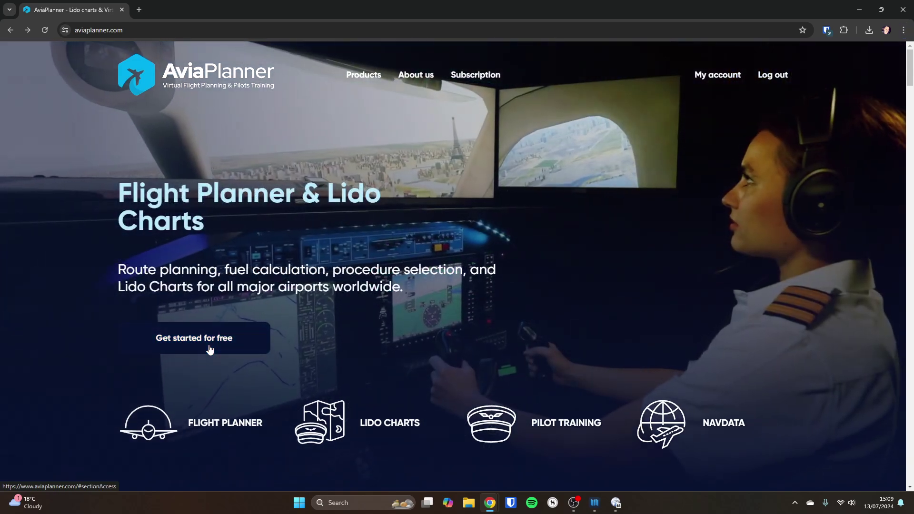
{"action": "scroll", "coordinate": [207, 347], "scroll_direction": "down", "scroll_amount": 7}
{"action": "left_click", "coordinate": [203, 346]}
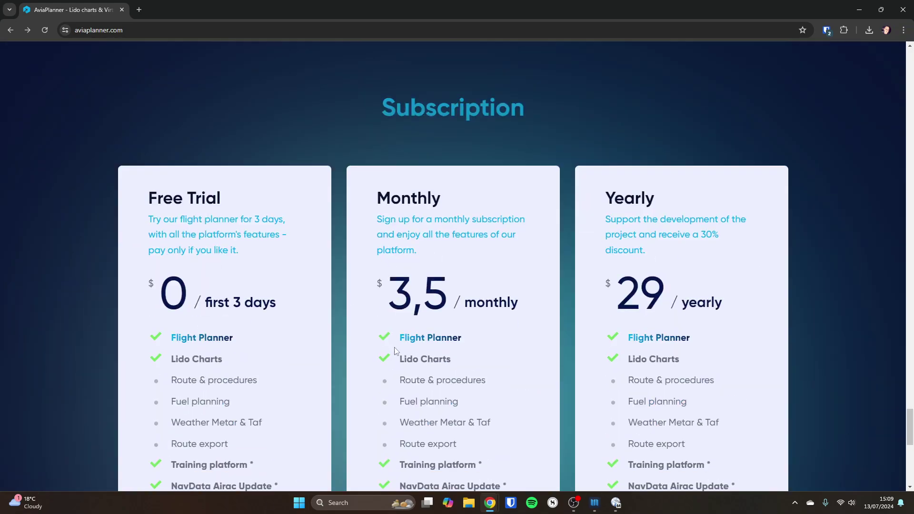
Browse the pricing cards, then open the Pilot Account page showing the July 16, 2024 expiry.
{"action": "scroll", "coordinate": [579, 387], "scroll_direction": "down", "scroll_amount": 9}
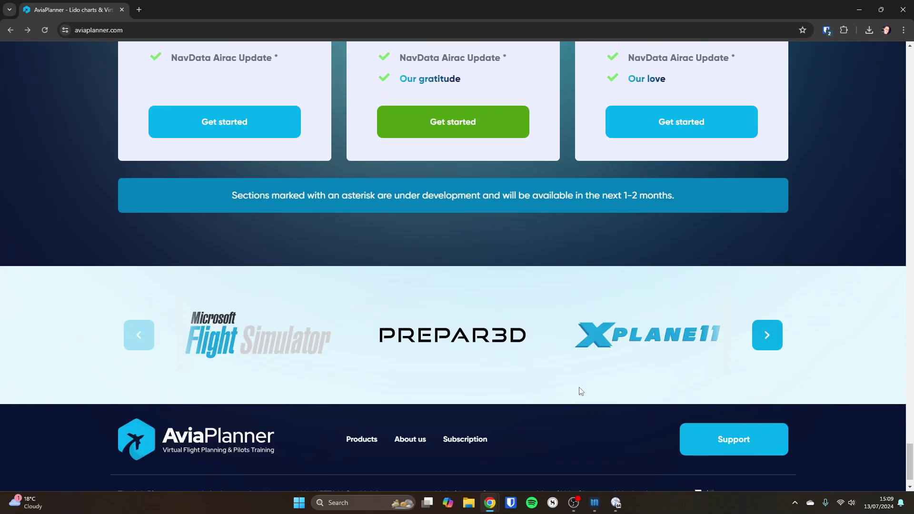
{"action": "scroll", "coordinate": [582, 389], "scroll_direction": "up", "scroll_amount": 10}
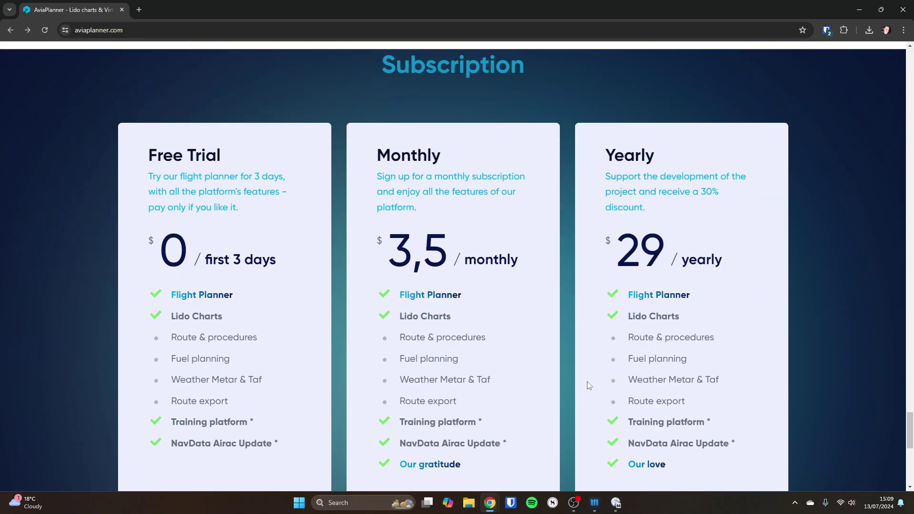
{"action": "scroll", "coordinate": [590, 386], "scroll_direction": "up", "scroll_amount": 6}
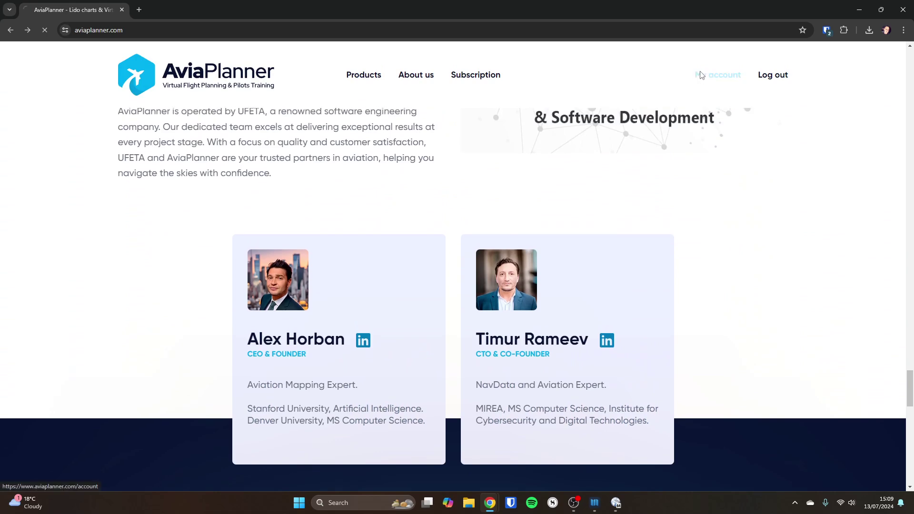
{"action": "left_click", "coordinate": [701, 79]}
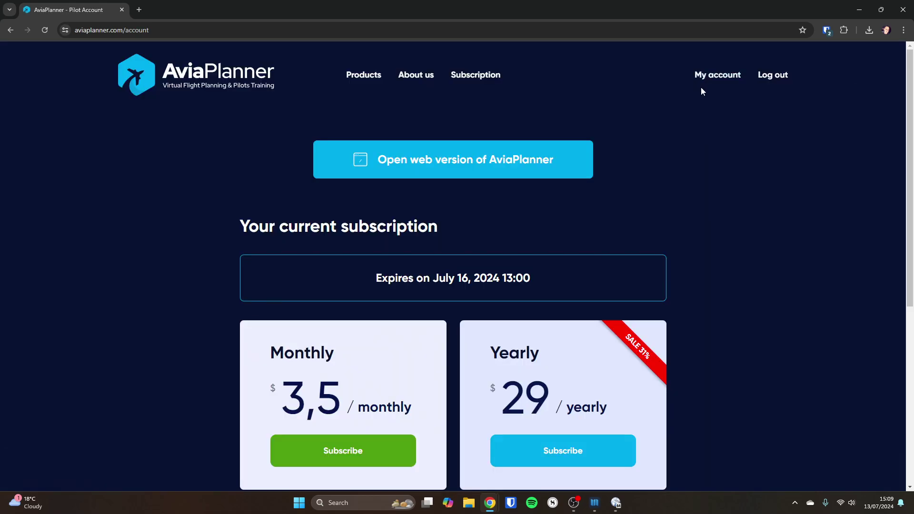
Launch the AviaPlanner web version and enter the Planner's recent flights list.
{"action": "left_click", "coordinate": [412, 161]}
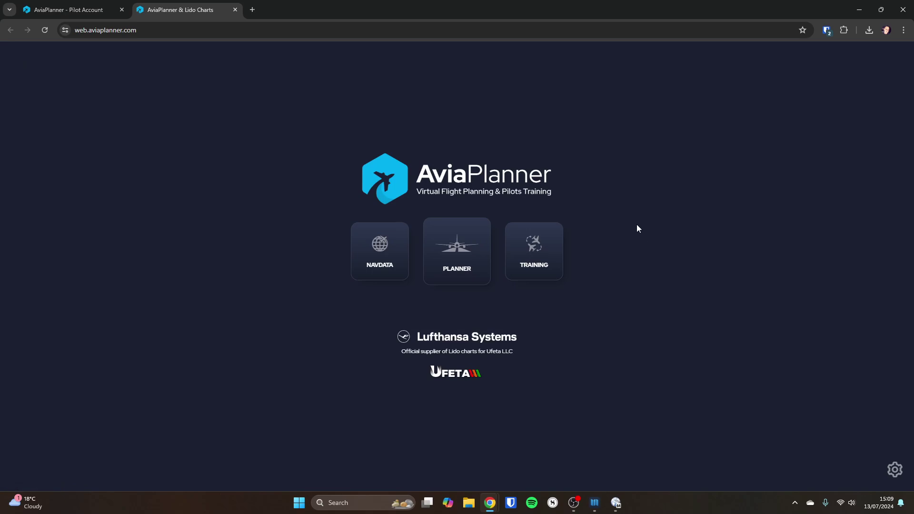
{"action": "left_click", "coordinate": [464, 251]}
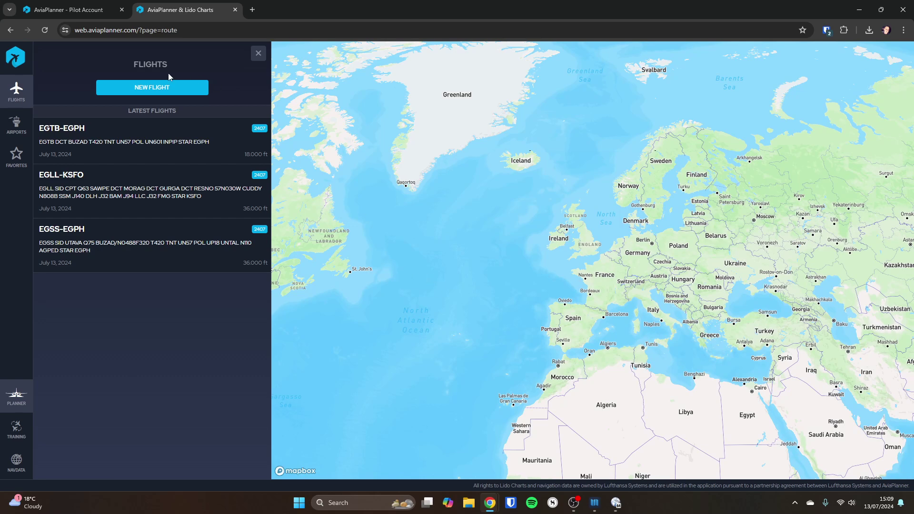
Start a new flight with callsign BAW123 at cruise level FL360.
{"action": "left_click", "coordinate": [162, 90]}
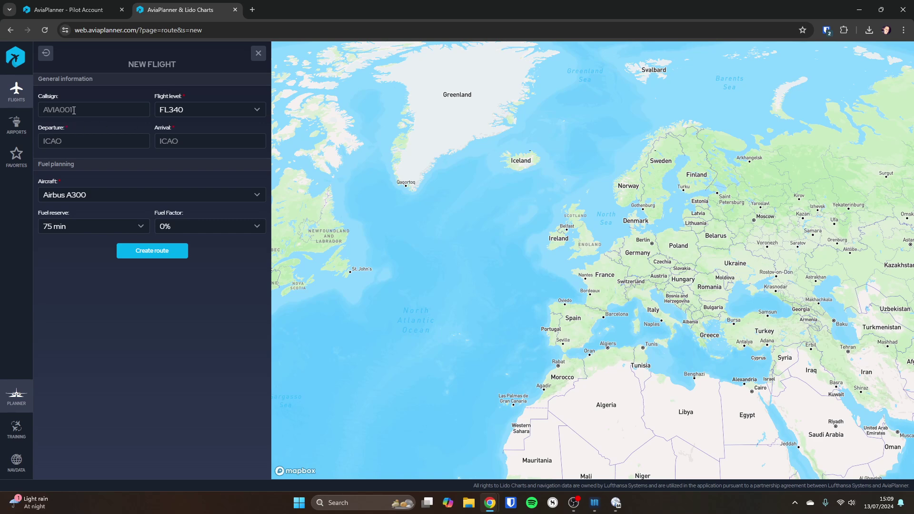
{"action": "type", "text": "BAW123"}
{"action": "left_click", "coordinate": [198, 113]}
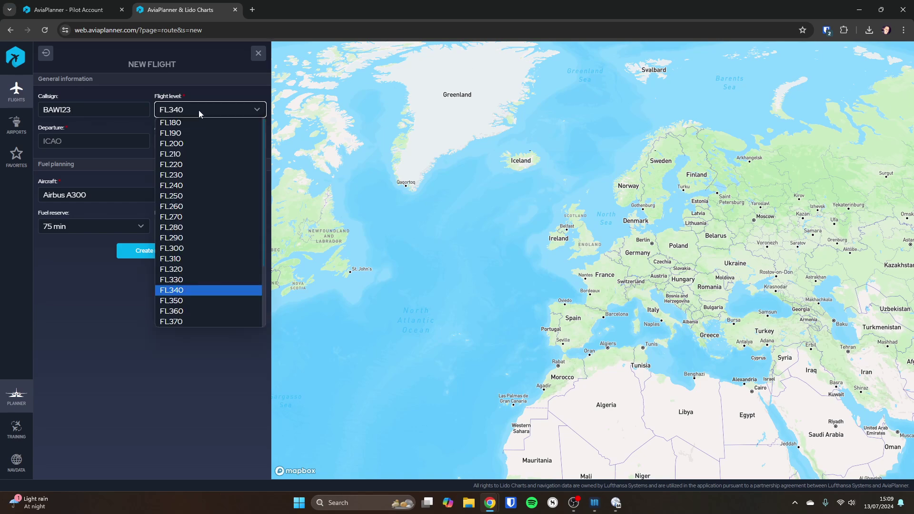
{"action": "left_click", "coordinate": [199, 308]}
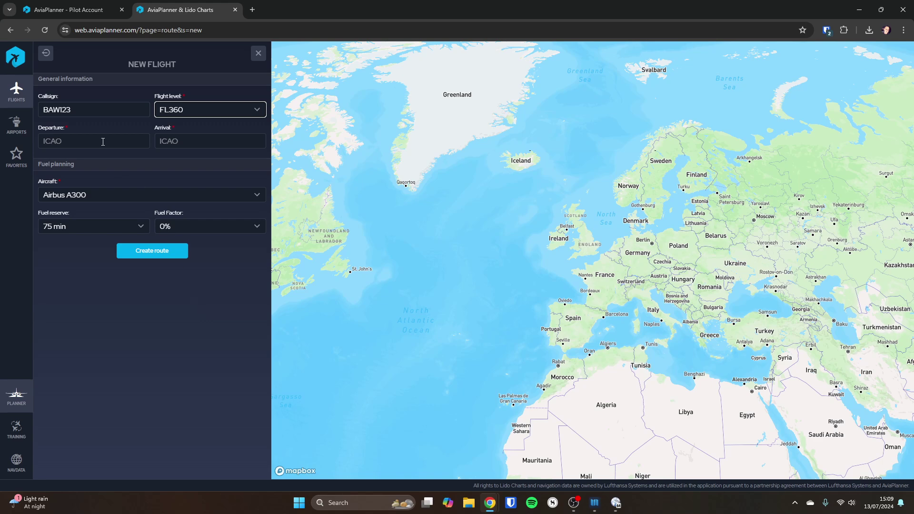
Enter EGSS to EGPH, choose the Boeing 737-800, and generate the route.
{"action": "left_click", "coordinate": [81, 138]}
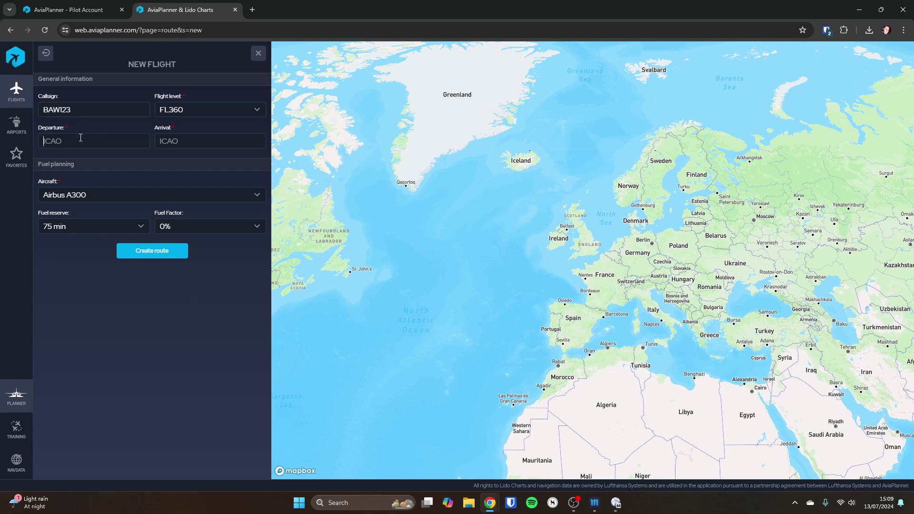
{"action": "type", "text": "EG"}
{"action": "type", "text": "SS"}
{"action": "type", "text": "EGPH"}
{"action": "key", "text": "Tab"}
{"action": "left_click", "coordinate": [59, 197]}
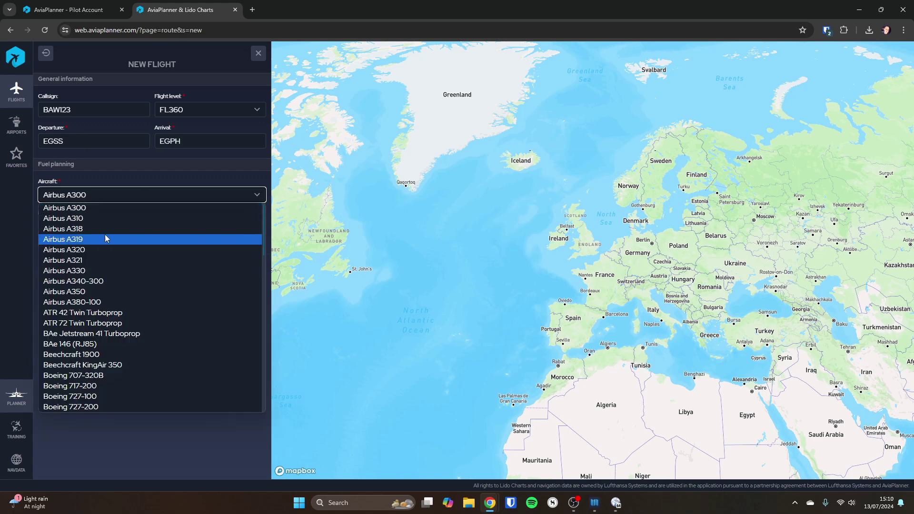
{"action": "scroll", "coordinate": [147, 260], "scroll_direction": "down", "scroll_amount": 4}
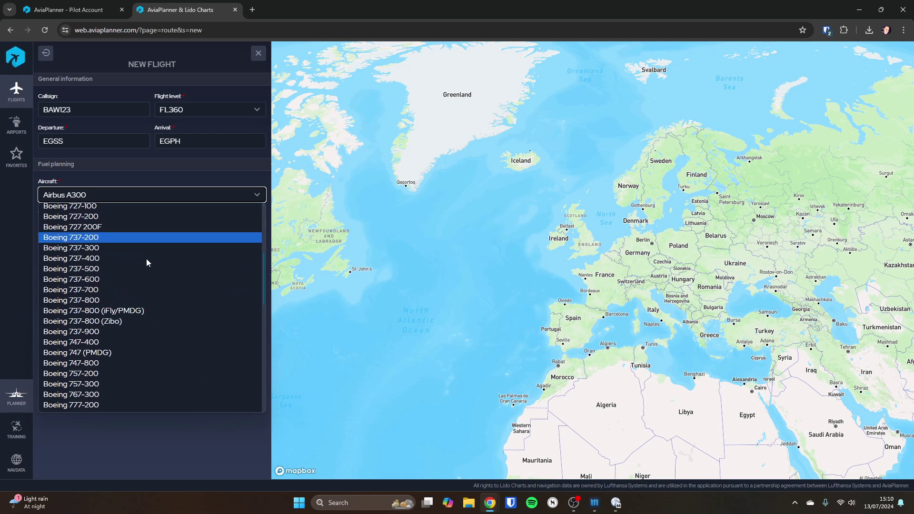
{"action": "left_click", "coordinate": [111, 301]}
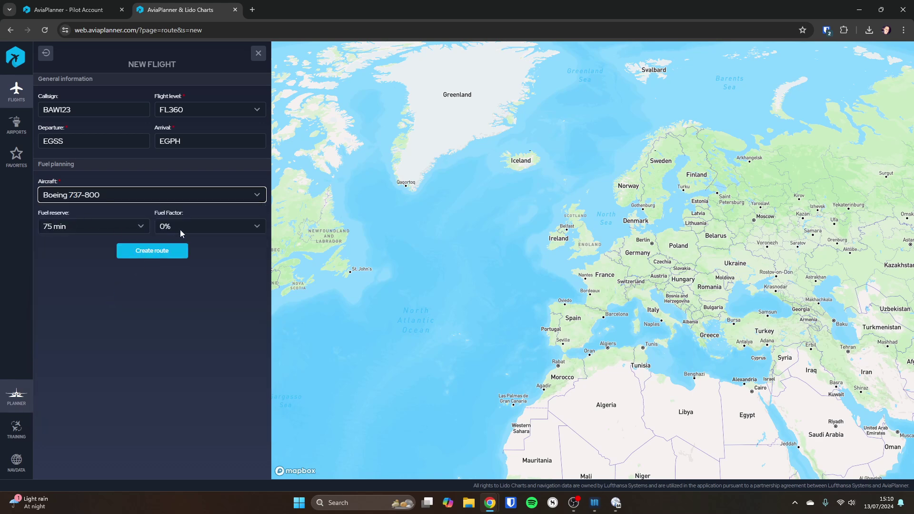
{"action": "left_click", "coordinate": [146, 253]}
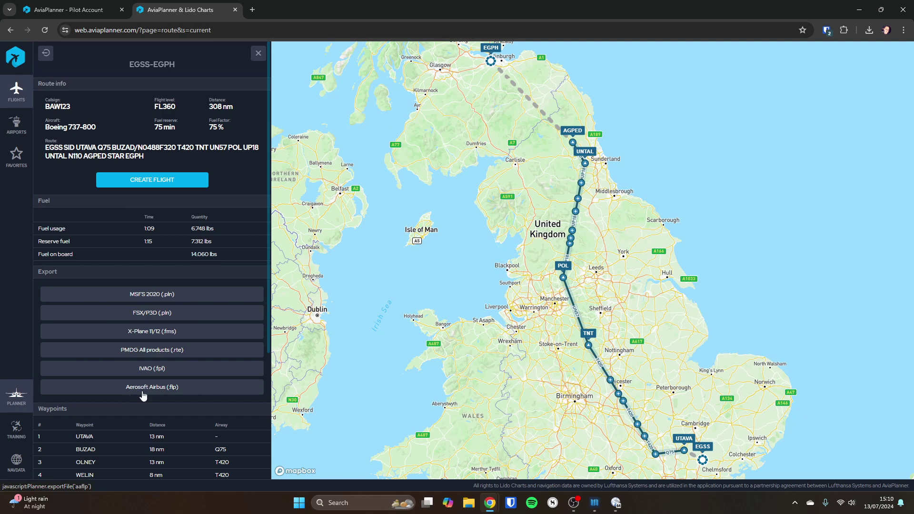
Turn the calculated 308 nm EGSS–EGPH route into a flight.
{"action": "left_click", "coordinate": [108, 177]}
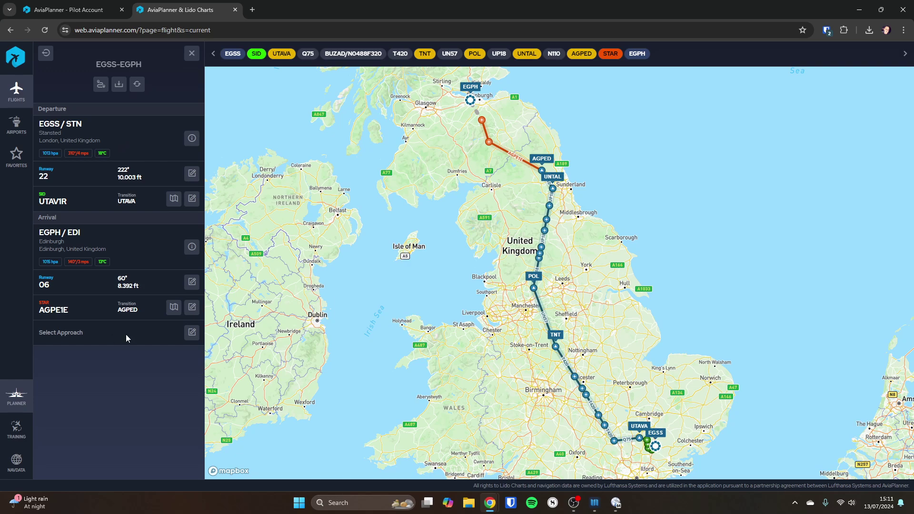
Pick ILS 24 from Edinburgh's approach list using the All transition.
{"action": "left_click", "coordinate": [192, 333]}
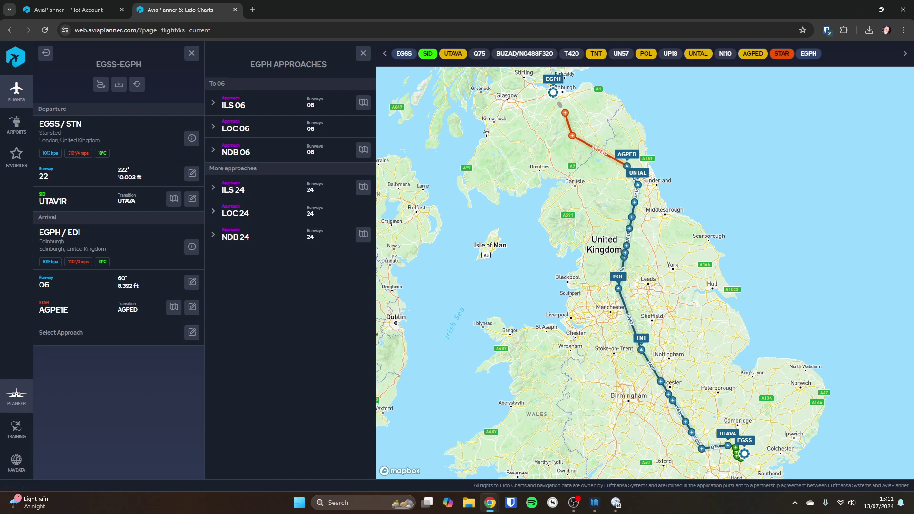
{"action": "left_click", "coordinate": [213, 188]}
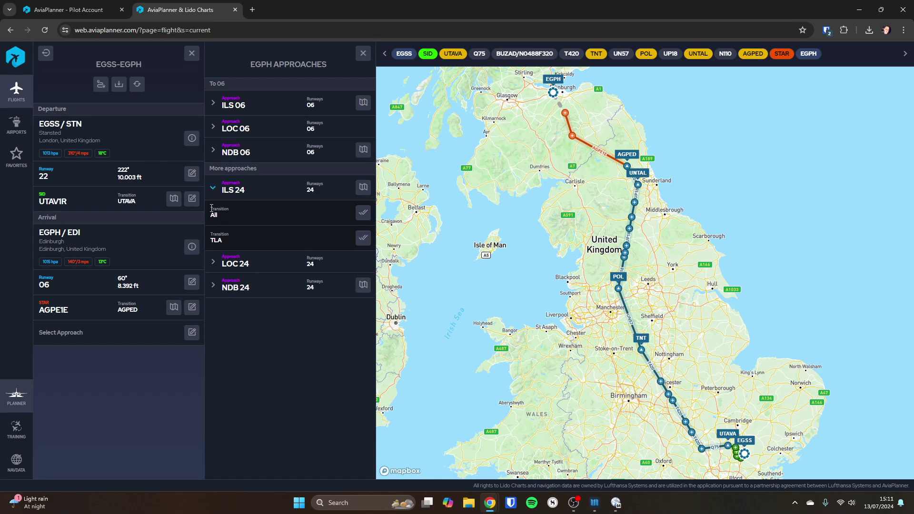
{"action": "left_click", "coordinate": [363, 212]}
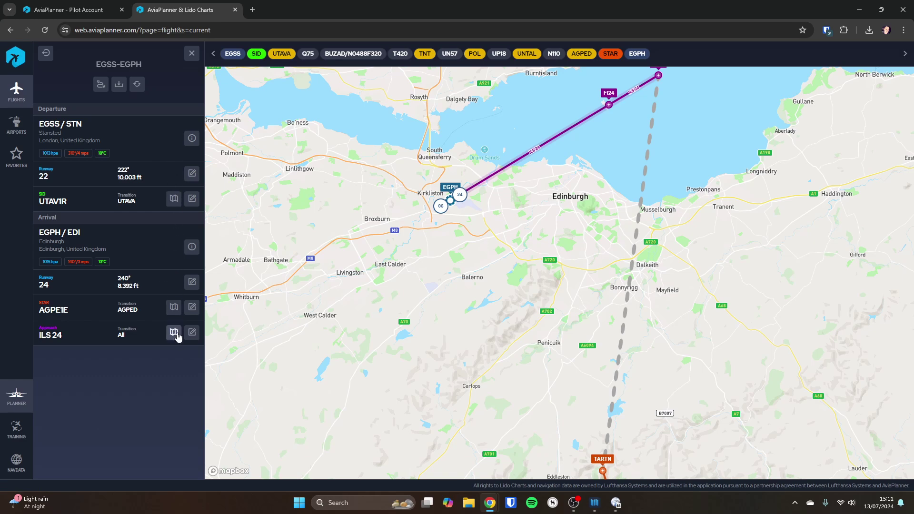
Open the Stansted SIDs BKY/NUGBO/UTAVA Lido chart for UTAV1R and inspect its lower part.
{"action": "left_click", "coordinate": [175, 198]}
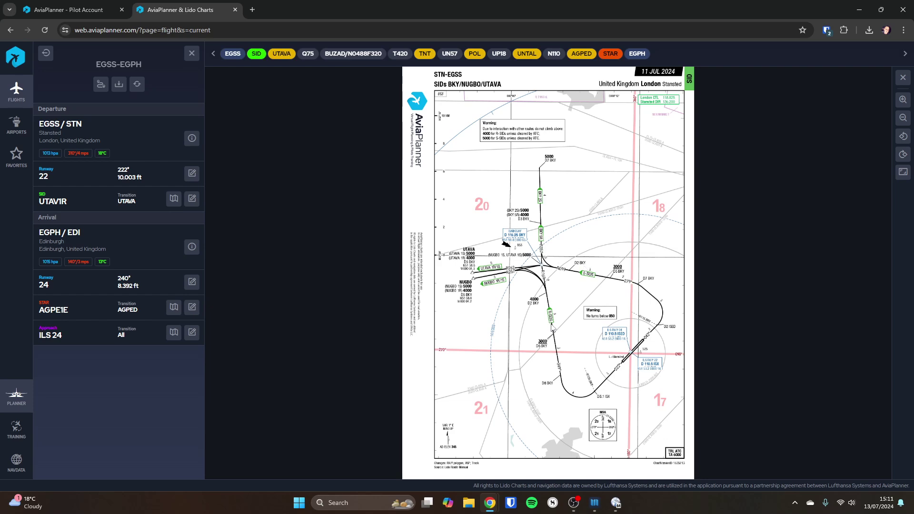
{"action": "scroll", "coordinate": [553, 328], "scroll_direction": "up", "scroll_amount": 3}
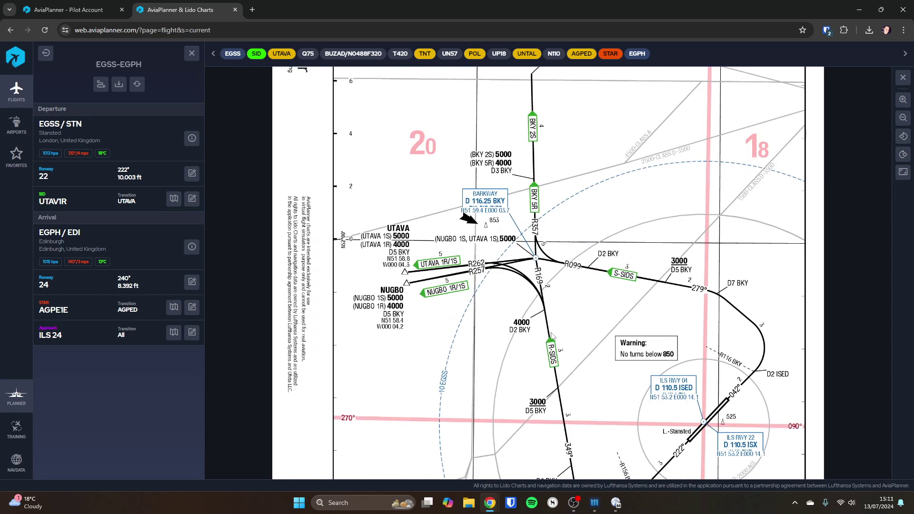
{"action": "left_click_drag", "start_coordinate": [555, 346], "coordinate": [556, 205]}
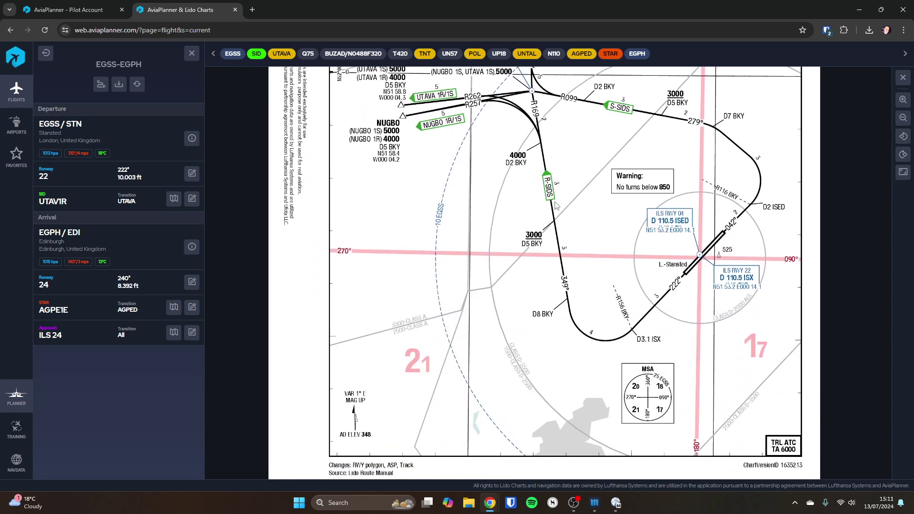
{"action": "scroll", "coordinate": [556, 202], "scroll_direction": "down", "scroll_amount": 3}
{"action": "scroll", "coordinate": [555, 192], "scroll_direction": "down", "scroll_amount": 1}
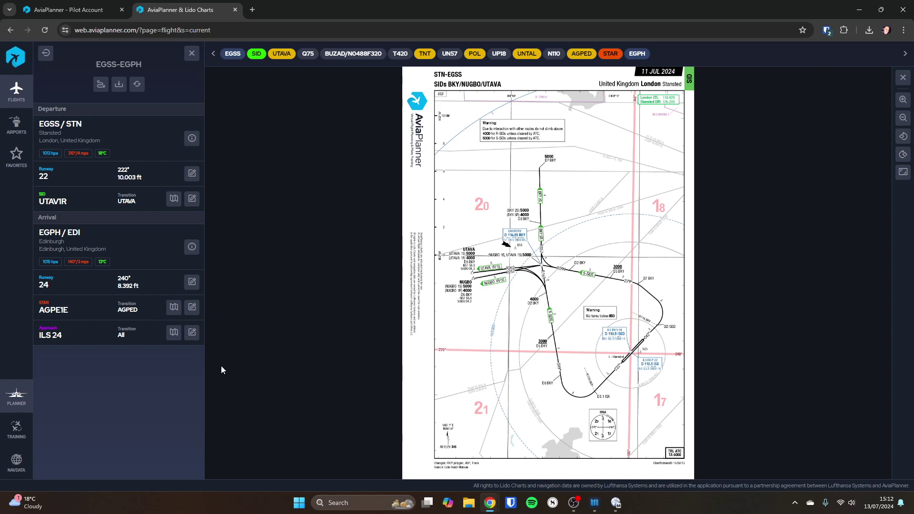
View the AGPE1E arrival and ILS 24 approach charts, settling on the AGPE1E chart.
{"action": "left_click", "coordinate": [173, 309]}
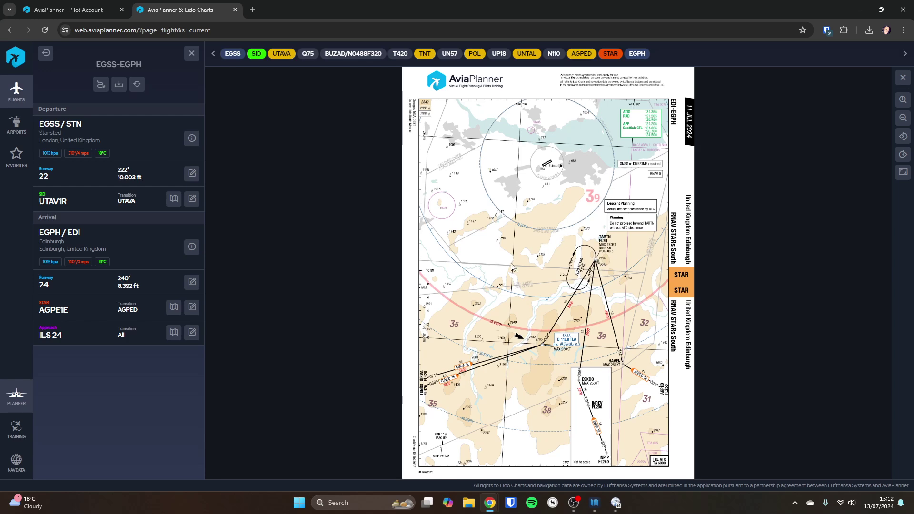
{"action": "left_click", "coordinate": [173, 334]}
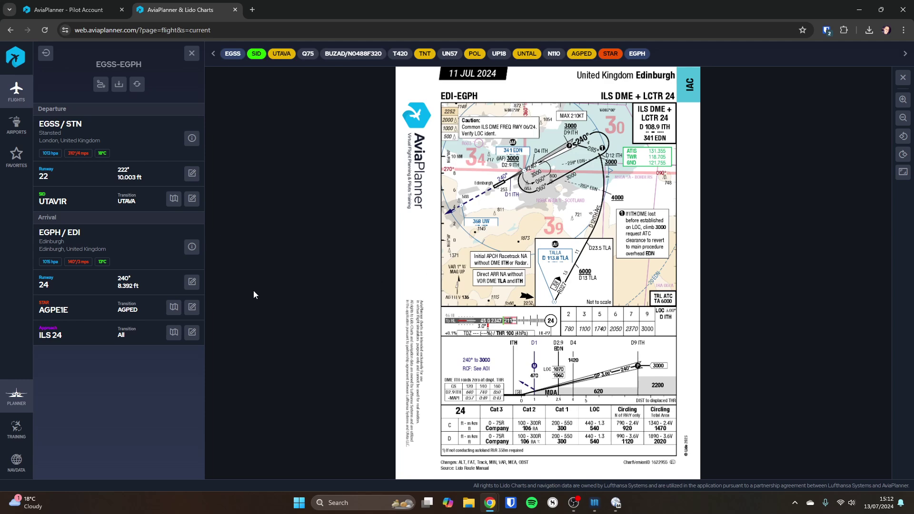
{"action": "left_click", "coordinate": [174, 307]}
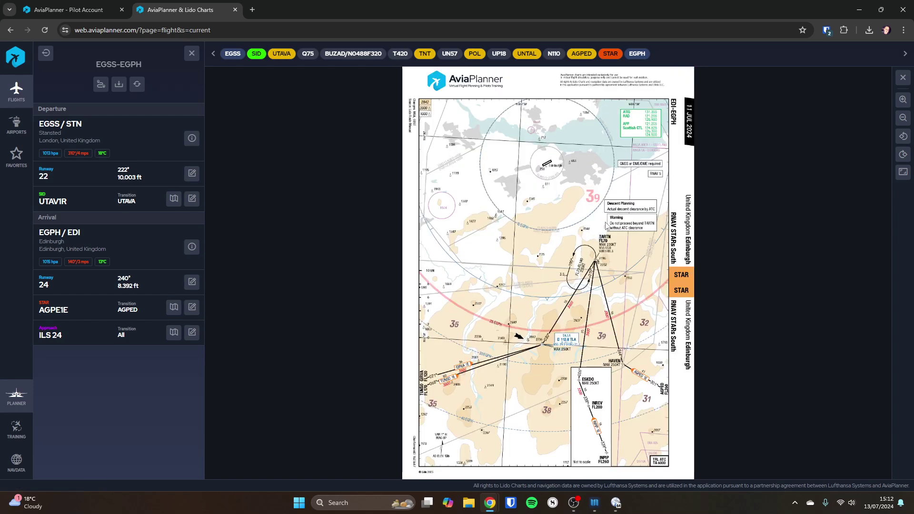
Zoom into TARTN and pan around Edinburgh and the area south of the hold.
{"action": "scroll", "coordinate": [633, 211], "scroll_direction": "up", "scroll_amount": 5}
{"action": "left_click_drag", "start_coordinate": [634, 211], "coordinate": [571, 342]}
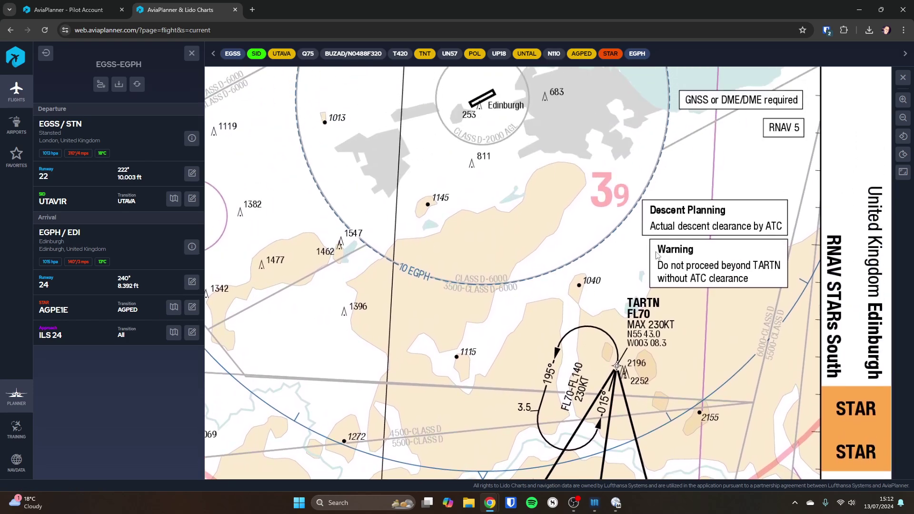
{"action": "left_click_drag", "start_coordinate": [765, 263], "coordinate": [782, 188]}
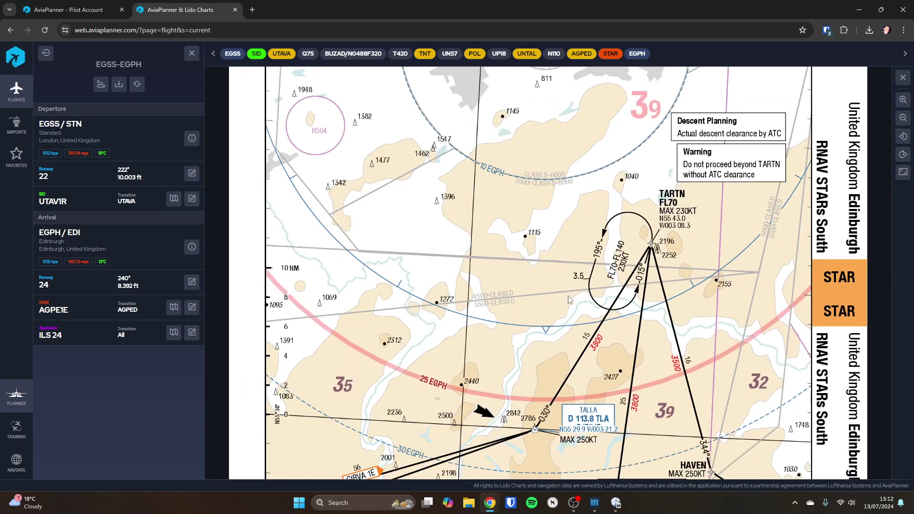
{"action": "scroll", "coordinate": [570, 300], "scroll_direction": "down", "scroll_amount": 5}
{"action": "scroll", "coordinate": [570, 302], "scroll_direction": "down", "scroll_amount": 1}
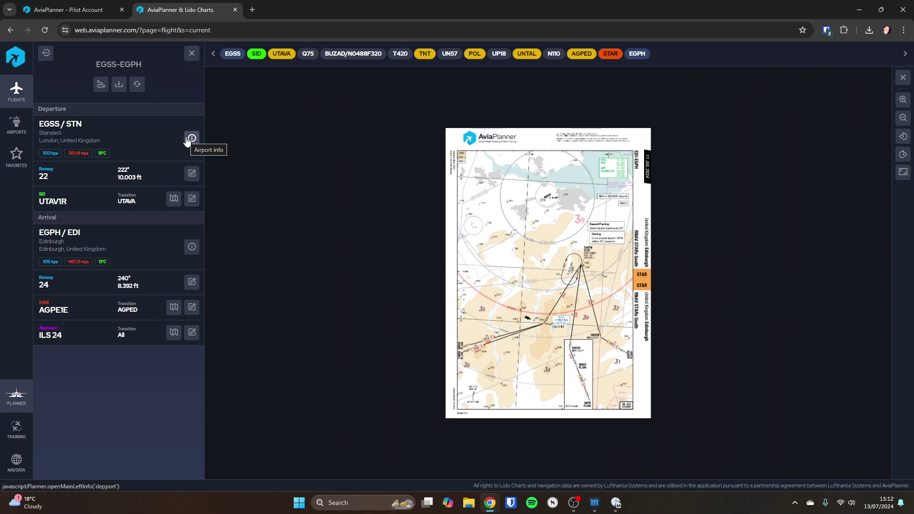
Open Edinburgh's info, view runways 06 and 24, and display the ground and parking stands charts.
{"action": "left_click", "coordinate": [192, 253]}
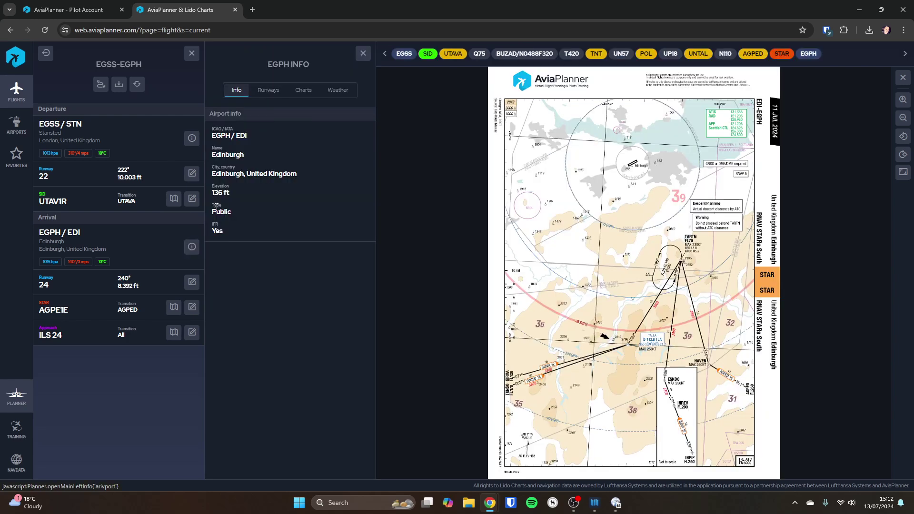
{"action": "left_click", "coordinate": [270, 90]}
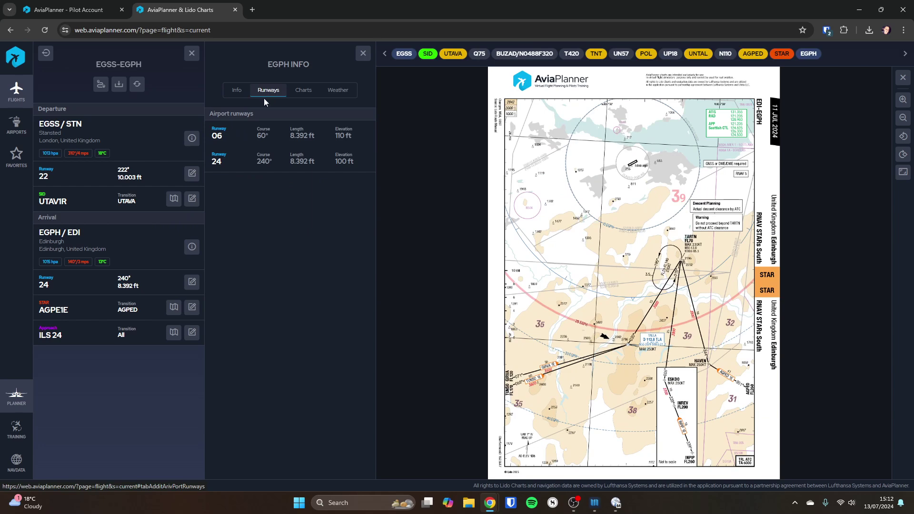
{"action": "left_click", "coordinate": [308, 93]}
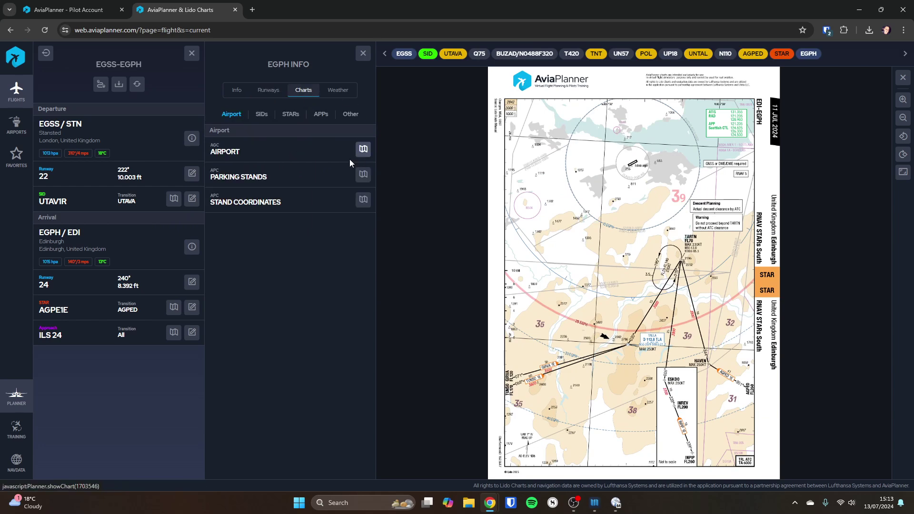
{"action": "left_click", "coordinate": [360, 151]}
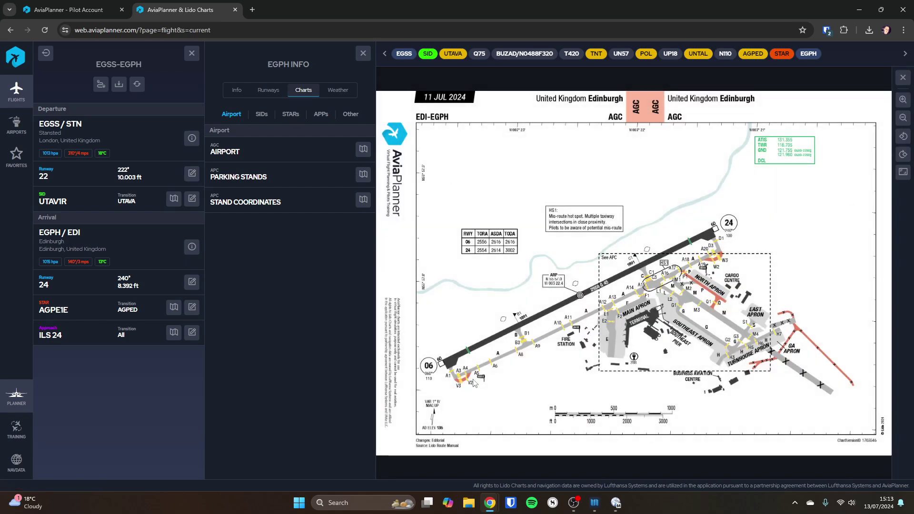
{"action": "left_click", "coordinate": [364, 175]}
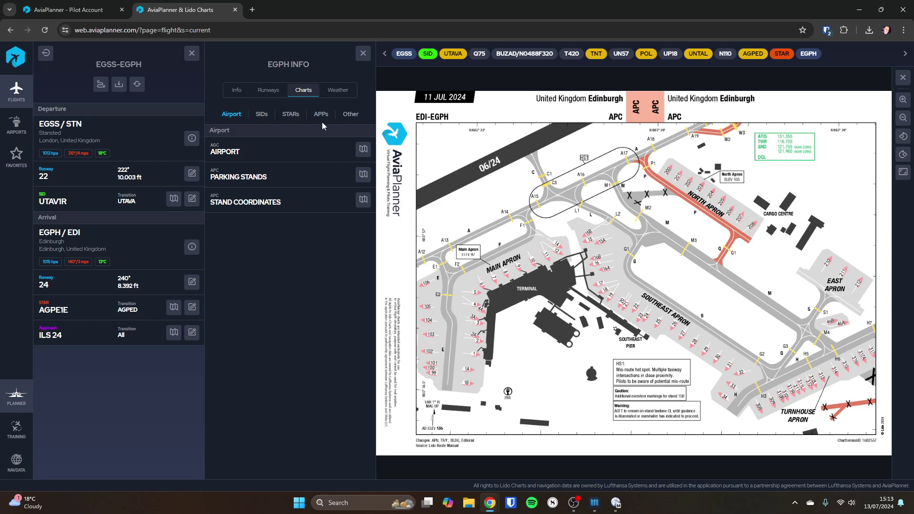
Cycle through the SID, STAR, approach and other chart lists, ending on the Airport Airspace chart.
{"action": "left_click", "coordinate": [262, 116]}
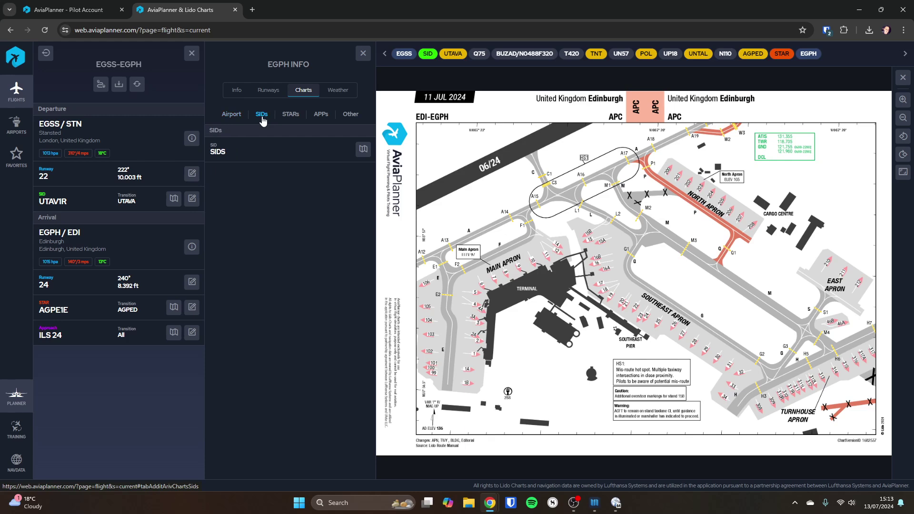
{"action": "left_click", "coordinate": [296, 117]}
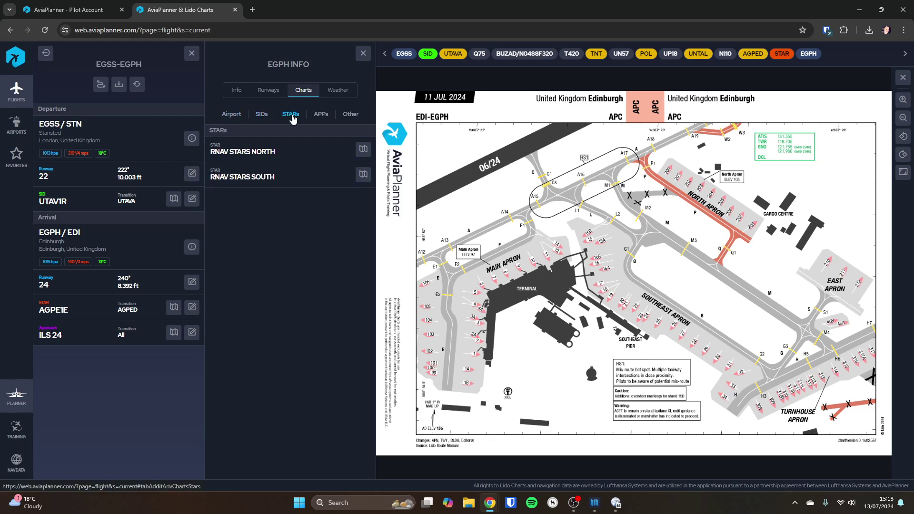
{"action": "left_click", "coordinate": [322, 116]}
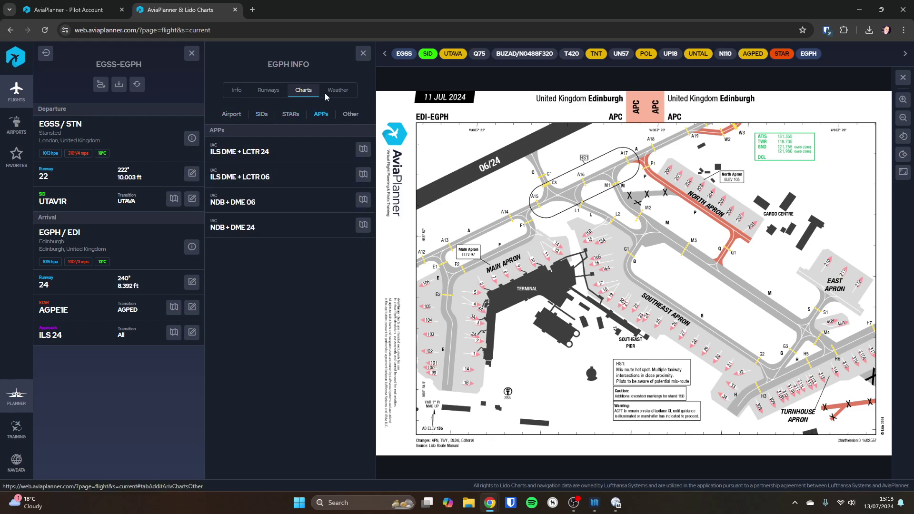
{"action": "left_click", "coordinate": [350, 115]}
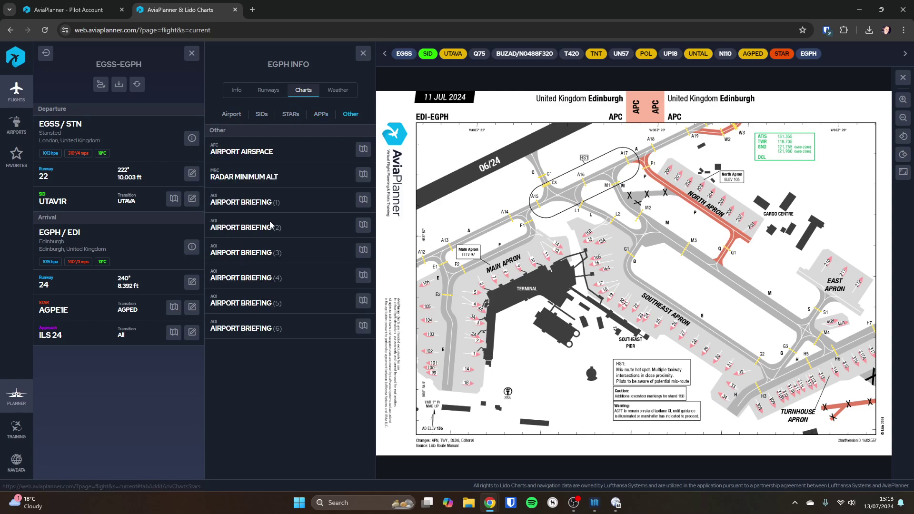
{"action": "left_click", "coordinate": [364, 250]}
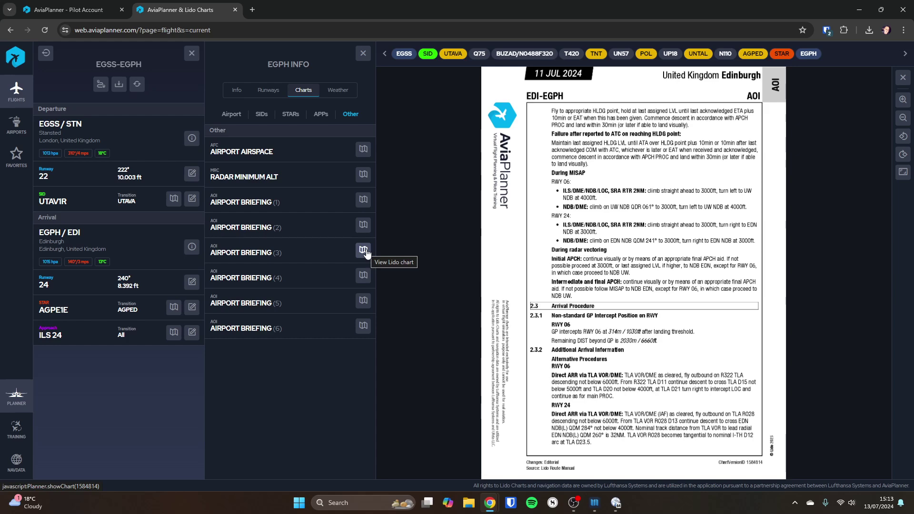
{"action": "left_click", "coordinate": [363, 150]}
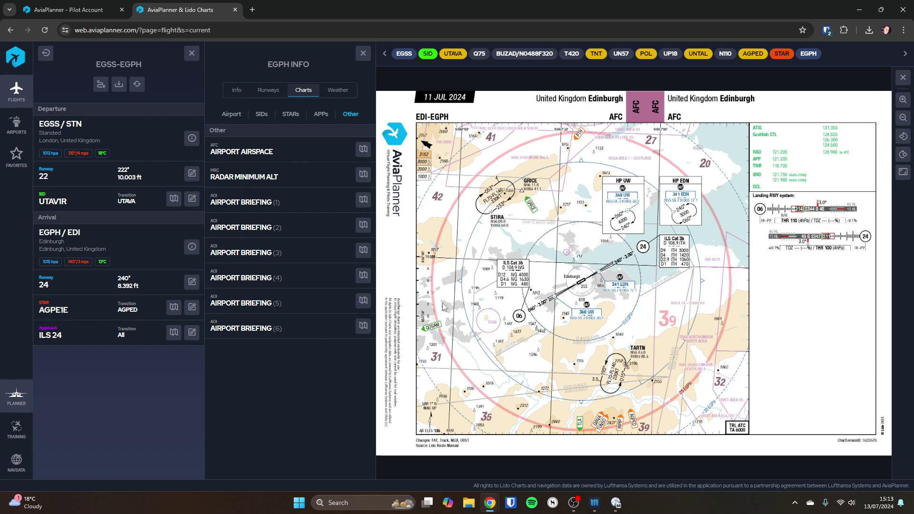
Read Edinburgh's METAR and TAF, then close the EGPH Info panel.
{"action": "left_click", "coordinate": [335, 90]}
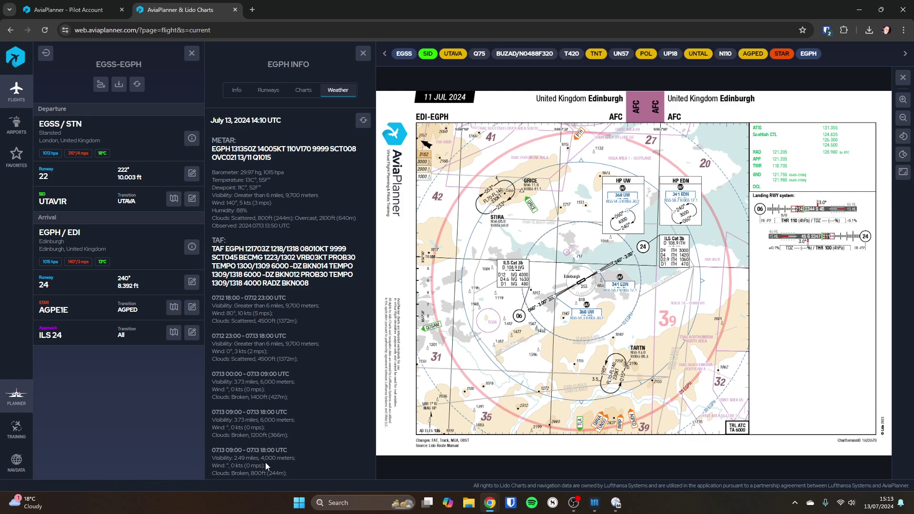
{"action": "scroll", "coordinate": [304, 376], "scroll_direction": "down", "scroll_amount": 1}
{"action": "scroll", "coordinate": [302, 379], "scroll_direction": "up", "scroll_amount": 1}
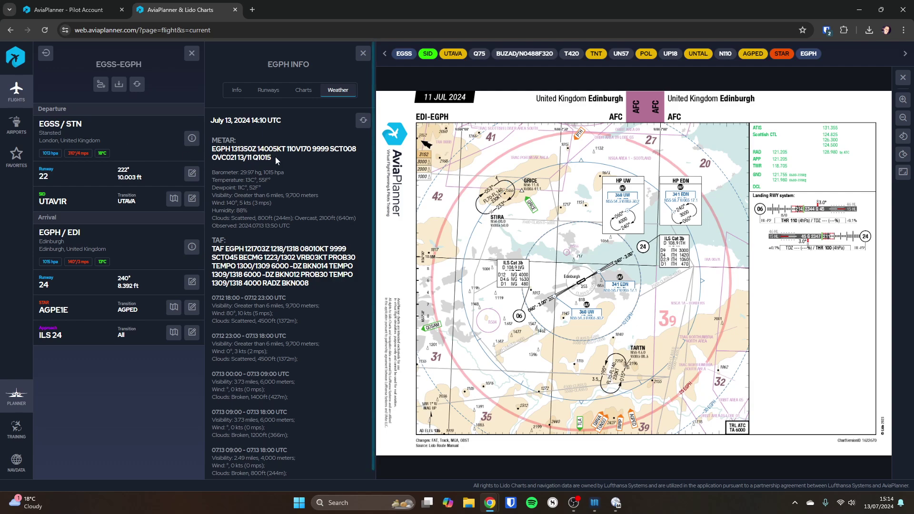
{"action": "left_click_drag", "start_coordinate": [272, 158], "coordinate": [264, 160]}
{"action": "left_click", "coordinate": [362, 54]}
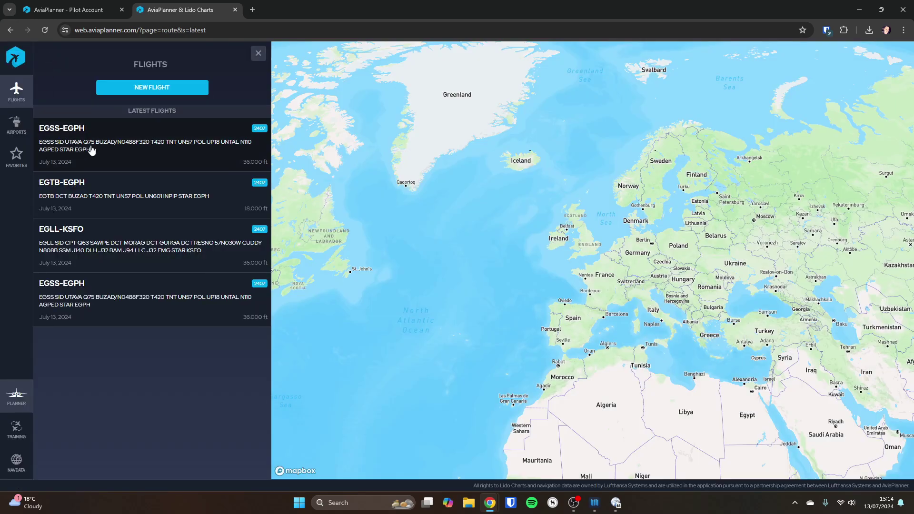
Select the full EGSS–EGPH route string and recreate the flight from it.
{"action": "mouse_move", "coordinate": [90, 148]}
{"action": "left_mouse_down"}
{"action": "mouse_move", "coordinate": [63, 153]}
{"action": "mouse_move", "coordinate": [36, 141]}
{"action": "left_mouse_up"}
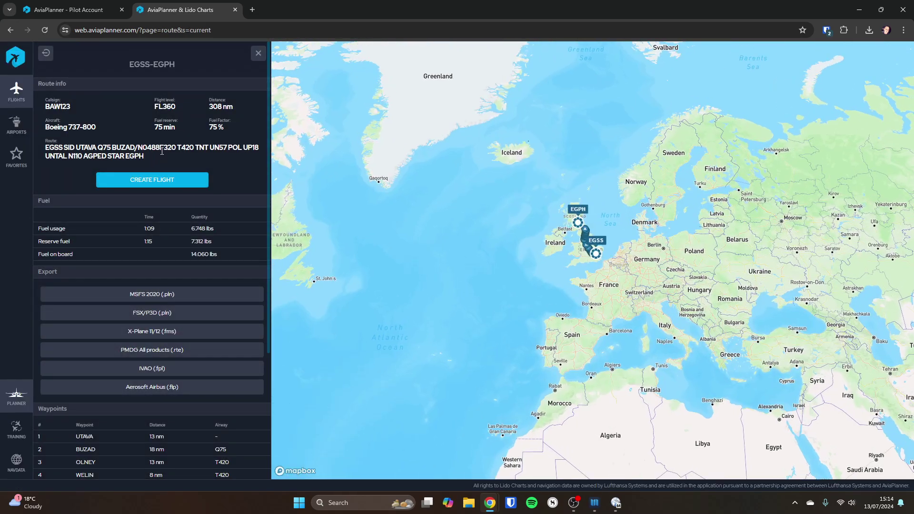
{"action": "triple_click", "coordinate": [162, 151]}
{"action": "left_click", "coordinate": [134, 156]}
{"action": "left_click_drag", "start_coordinate": [135, 156], "coordinate": [39, 149]}
{"action": "key", "text": "ctrl+c"}
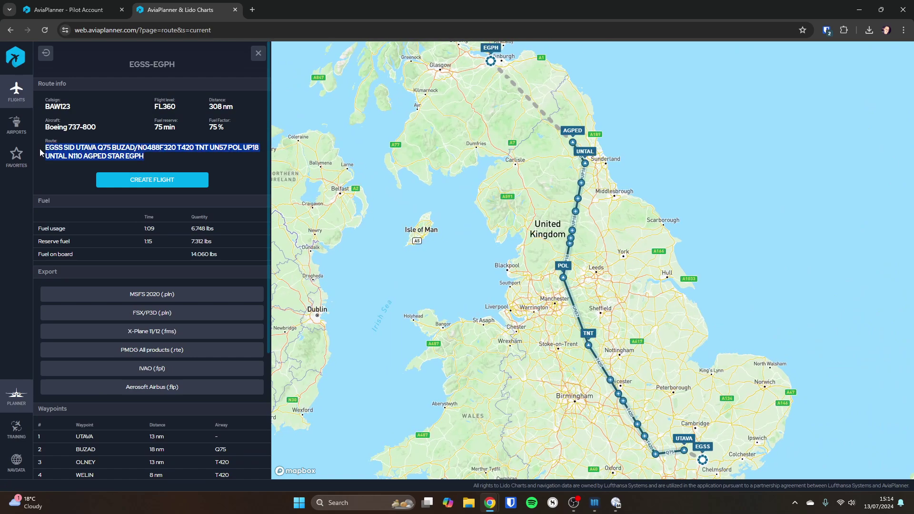
{"action": "left_click", "coordinate": [149, 181]}
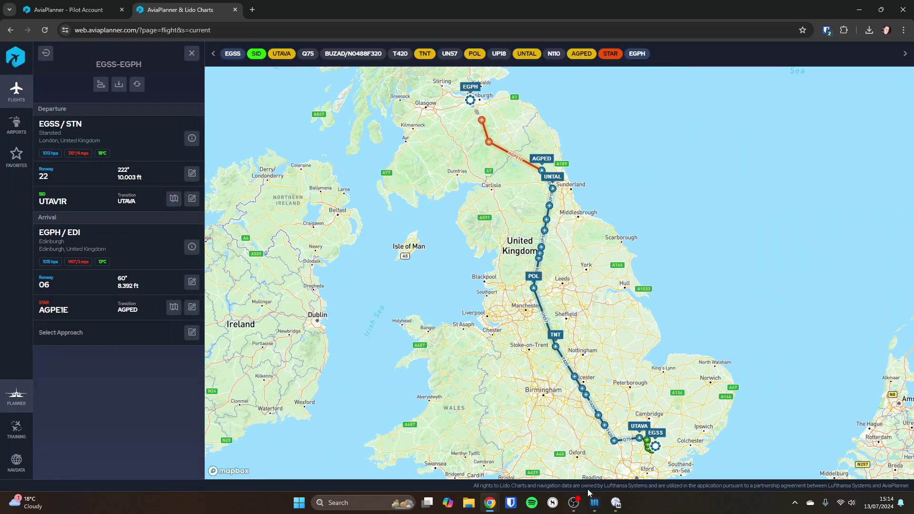
In SimBrief's new flight form, enter airline BAW and flight number 123.
{"action": "left_click", "coordinate": [252, 9]}
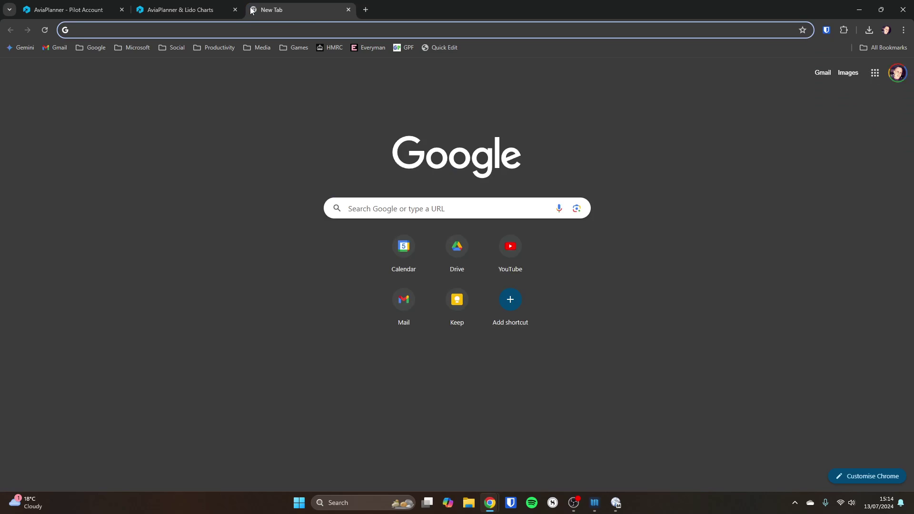
{"action": "key", "text": "alt+Tab"}
{"action": "key", "text": "alt+Tab"}
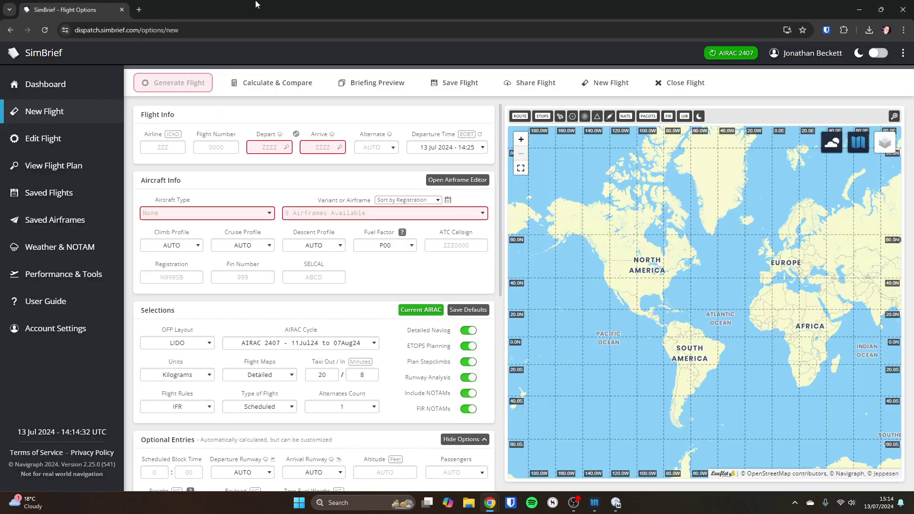
{"action": "left_click", "coordinate": [159, 151]}
{"action": "type", "text": "BAW"}
{"action": "key", "text": "Tab"}
{"action": "type", "text": "123"}
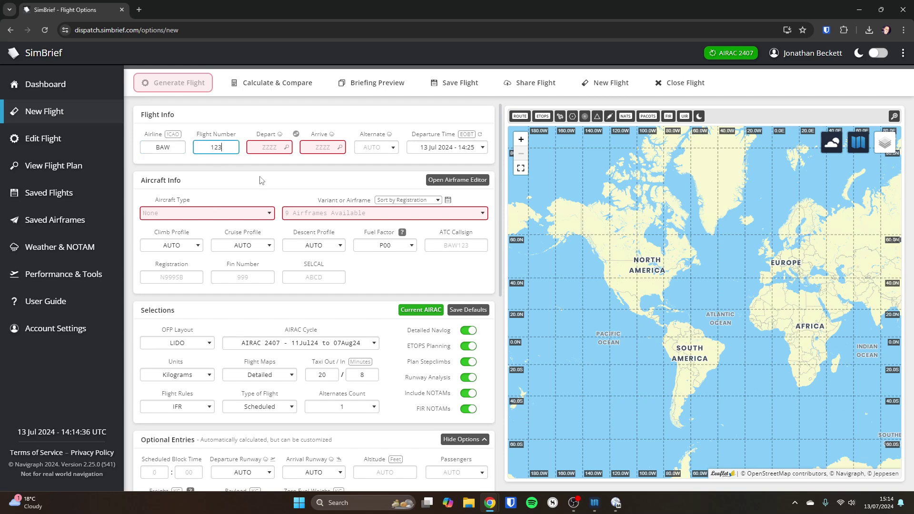
Set departure EGSS, arrival EGPH and aircraft type B738 - B737-800.
{"action": "left_click", "coordinate": [271, 147]}
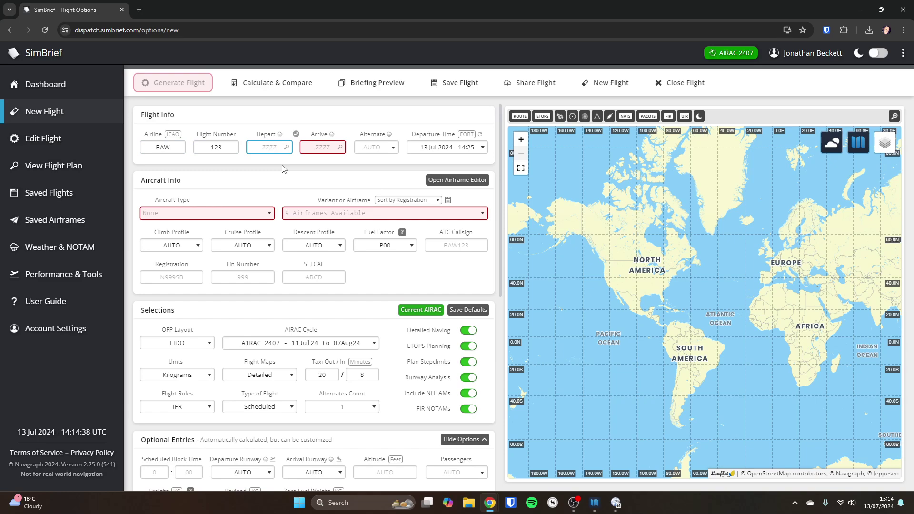
{"action": "type", "text": "EGSS"}
{"action": "key", "text": "Tab"}
{"action": "type", "text": "EGPH"}
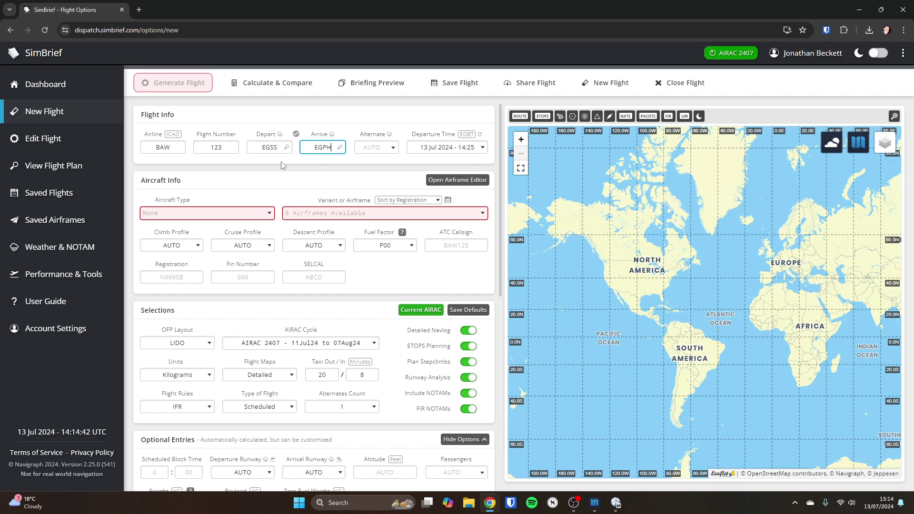
{"action": "key", "text": "Tab"}
{"action": "left_click", "coordinate": [238, 215]}
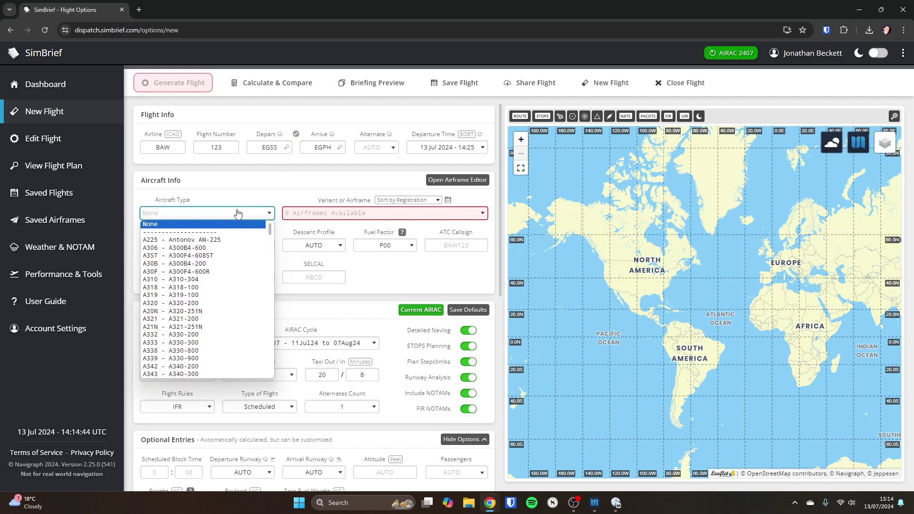
{"action": "scroll", "coordinate": [232, 294], "scroll_direction": "down", "scroll_amount": 10}
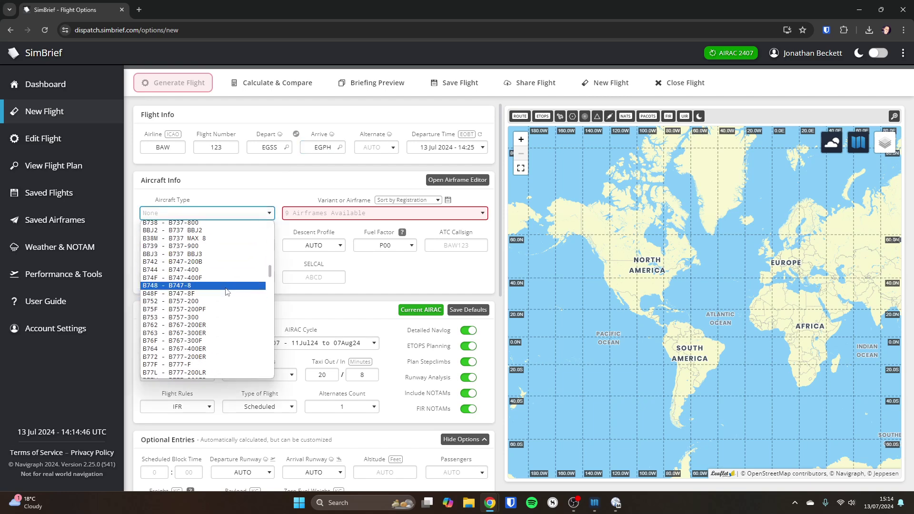
{"action": "scroll", "coordinate": [223, 292], "scroll_direction": "up", "scroll_amount": 4}
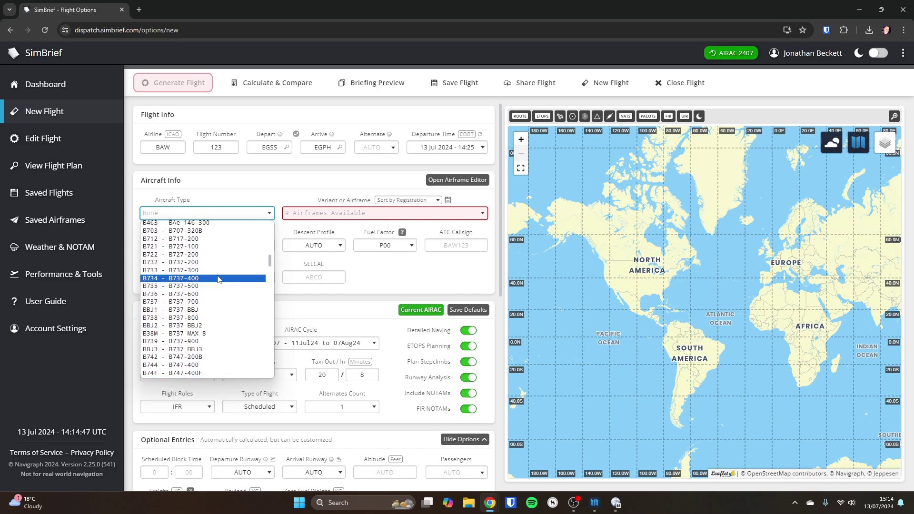
{"action": "left_click", "coordinate": [193, 317]}
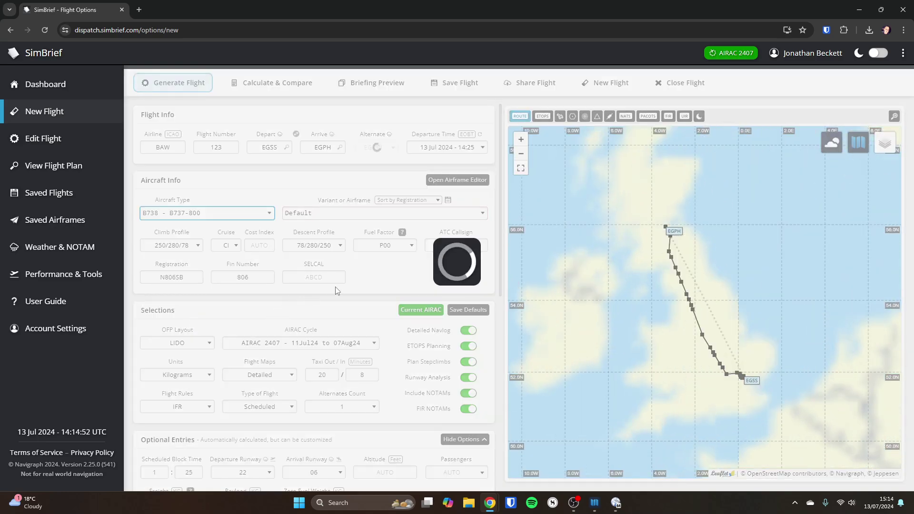
Replace the route with the pasted AviaPlanner string, removing EGSS, SID, STAR and EGPH.
{"action": "scroll", "coordinate": [349, 292], "scroll_direction": "down", "scroll_amount": 5}
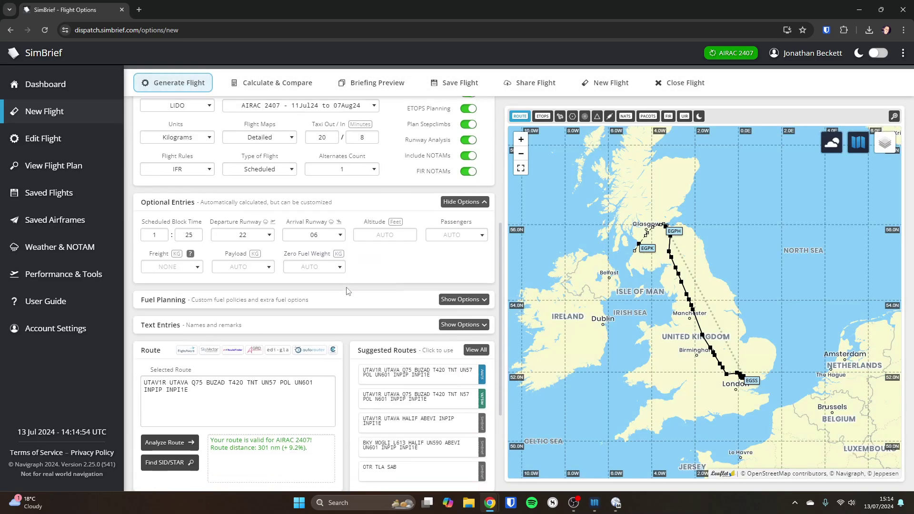
{"action": "left_click", "coordinate": [276, 395]}
{"action": "key", "text": "ctrl+a"}
{"action": "key", "text": "ctrl+v"}
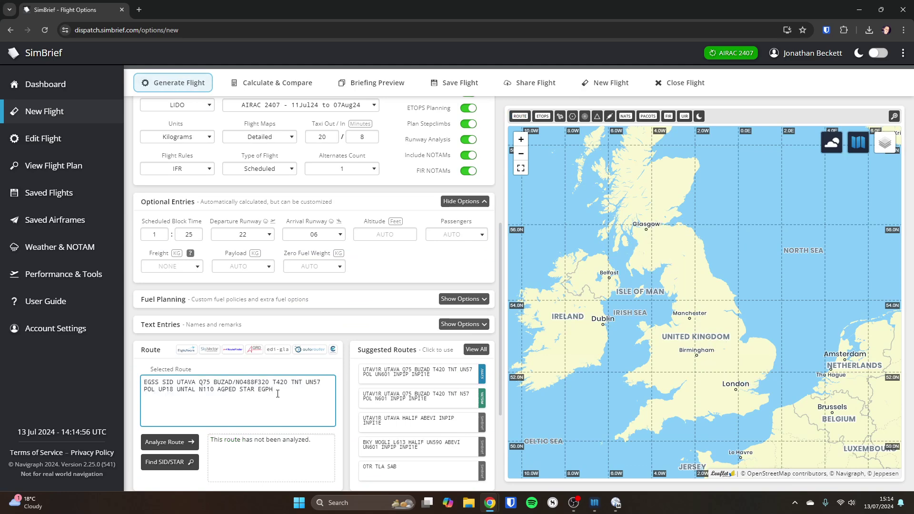
{"action": "double_click", "coordinate": [265, 390]}
{"action": "key", "text": "BackSpace"}
{"action": "double_click", "coordinate": [148, 381]}
{"action": "key", "text": "BackSpace"}
{"action": "double_click", "coordinate": [149, 381]}
{"action": "key", "text": "BackSpace"}
{"action": "double_click", "coordinate": [212, 390]}
{"action": "key", "text": "BackSpace"}
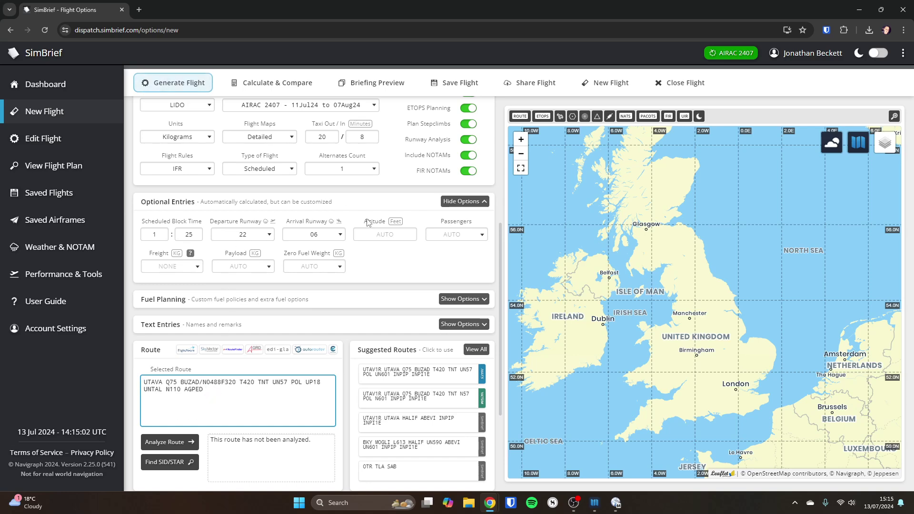
Analyze the edited route as valid (308 nm), then generate the flight plan.
{"action": "left_click", "coordinate": [164, 441]}
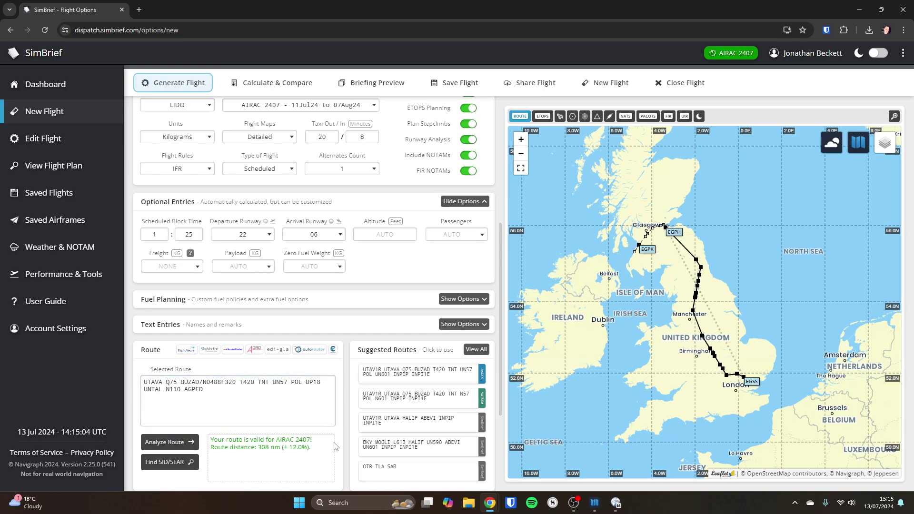
{"action": "scroll", "coordinate": [309, 286], "scroll_direction": "down", "scroll_amount": 3}
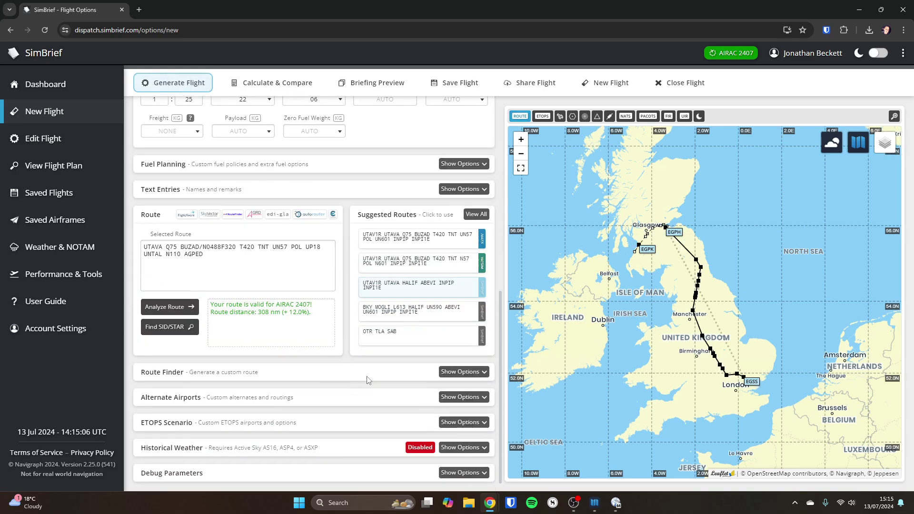
{"action": "left_click", "coordinate": [224, 284]}
{"action": "left_click", "coordinate": [179, 82]}
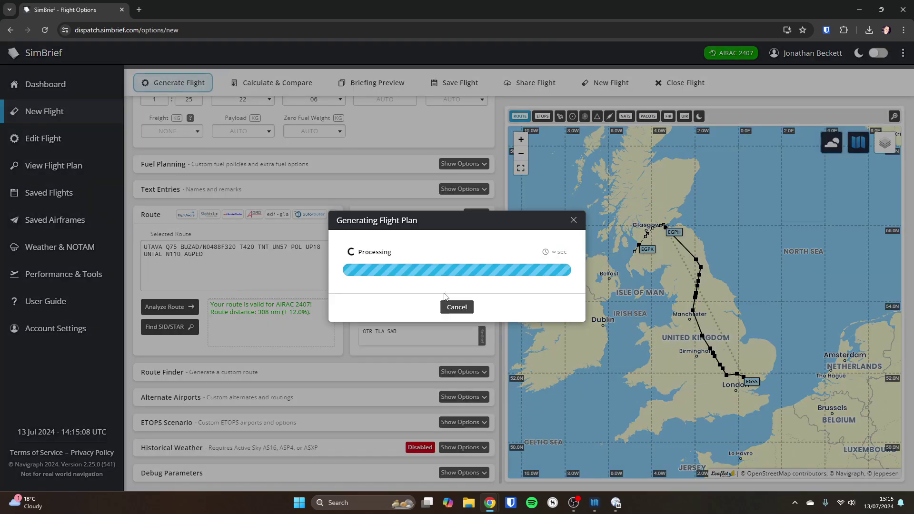
Close the empty browser tab to reveal the AviaPlanner EGSS–EGPH map, then switch to Navigraph Charts.
{"action": "key", "text": "alt+Tab"}
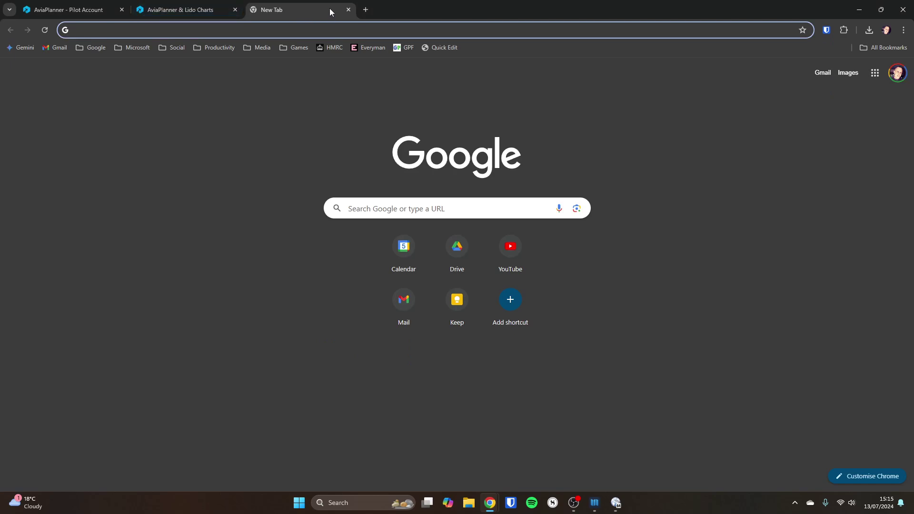
{"action": "left_click", "coordinate": [349, 9]}
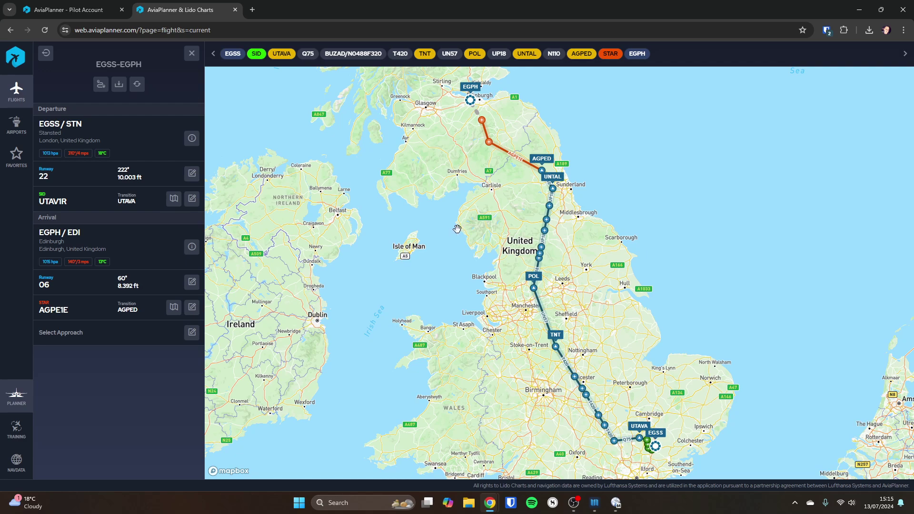
{"action": "key", "text": "alt+Tab"}
{"action": "key", "text": "alt+Tab"}
{"action": "key", "text": "alt+Tab"}
{"action": "key", "text": "alt+Tab"}
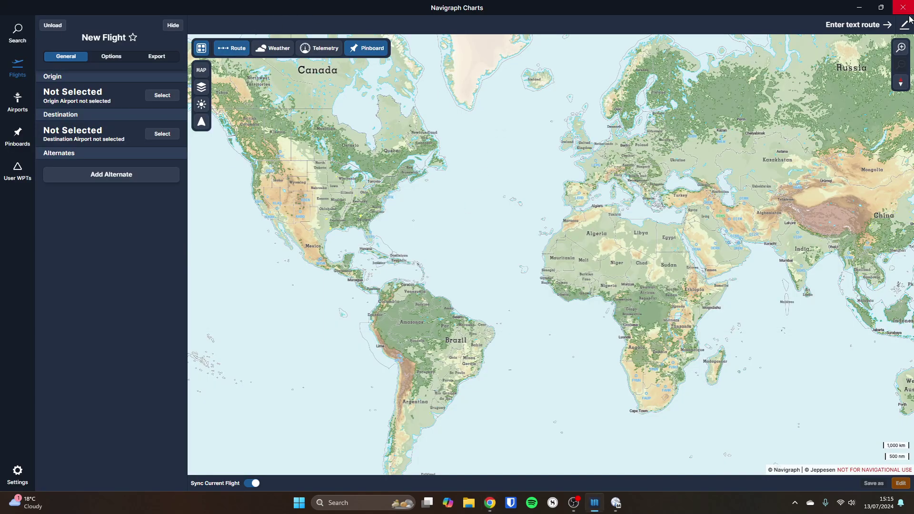
Paste the EGSS–EGPH route into Navigraph's route field, delete SID and STAR, and load it.
{"action": "left_click", "coordinate": [904, 26]}
{"action": "key", "text": "ctrl+v"}
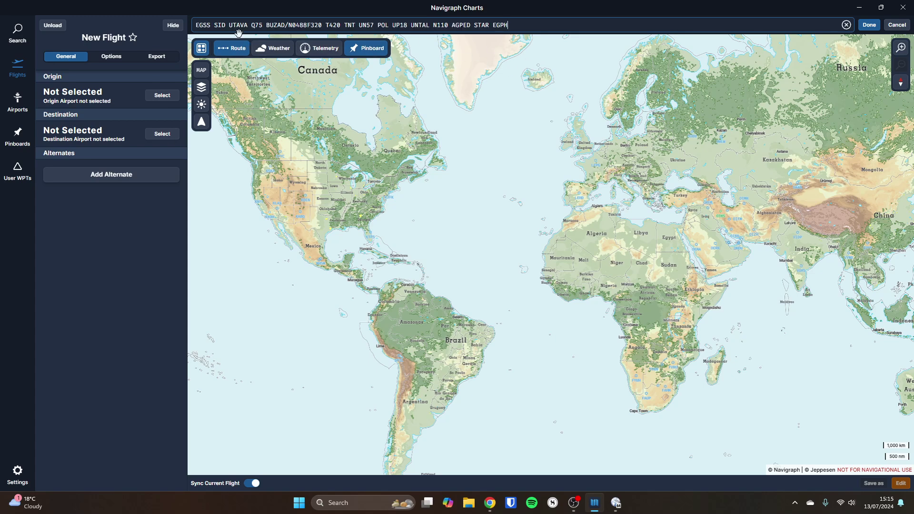
{"action": "left_click_drag", "start_coordinate": [214, 24], "coordinate": [230, 25]}
{"action": "key", "text": "BackSpace"}
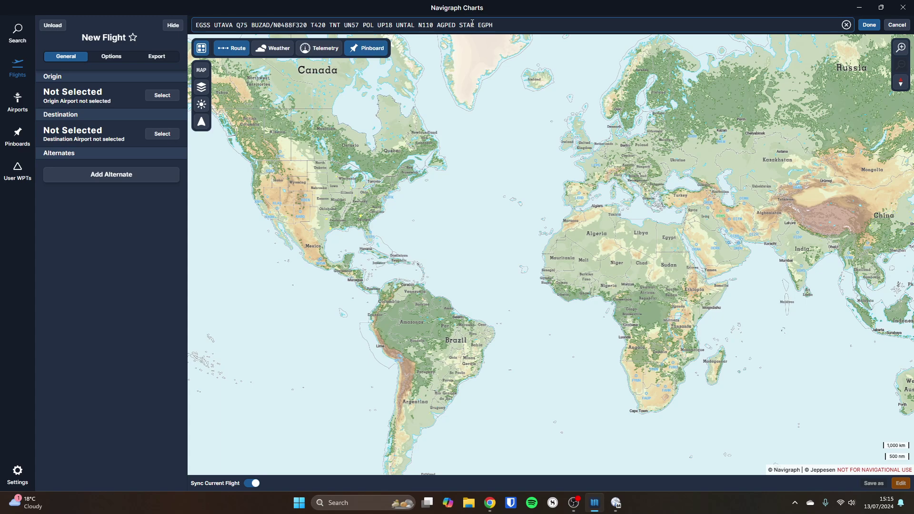
{"action": "double_click", "coordinate": [472, 24]}
{"action": "key", "text": "BackSpace"}
{"action": "key", "text": "Return"}
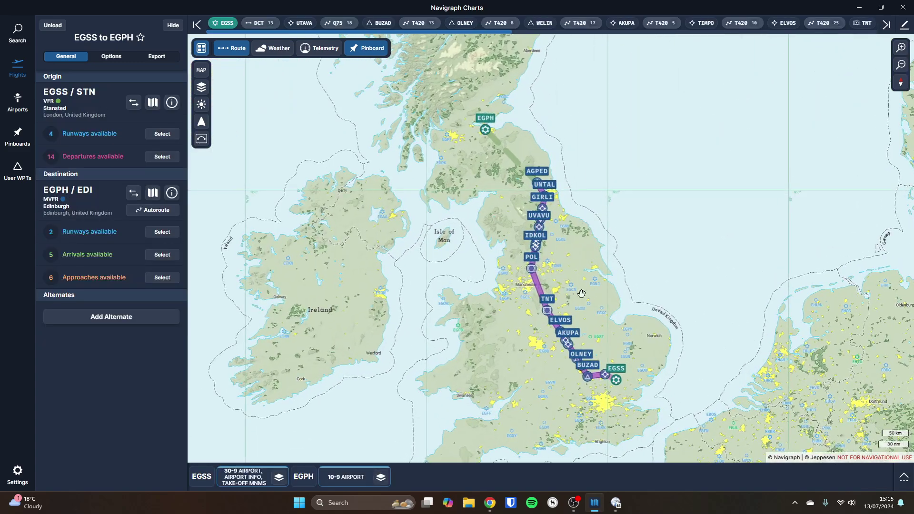
In Little Navmap, bring up the Flight Plan Route Description window and dismiss its tip.
{"action": "left_click", "coordinate": [616, 502]}
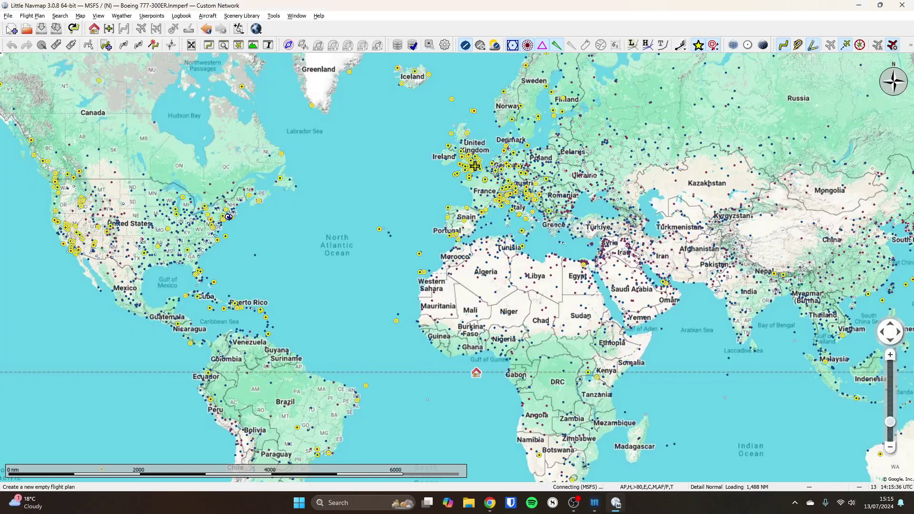
{"action": "left_click", "coordinate": [29, 18]}
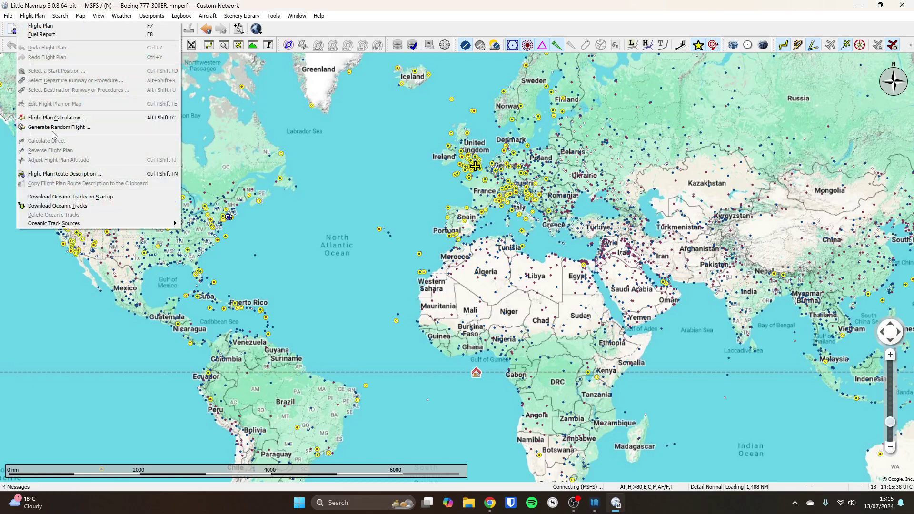
{"action": "left_click", "coordinate": [58, 174]}
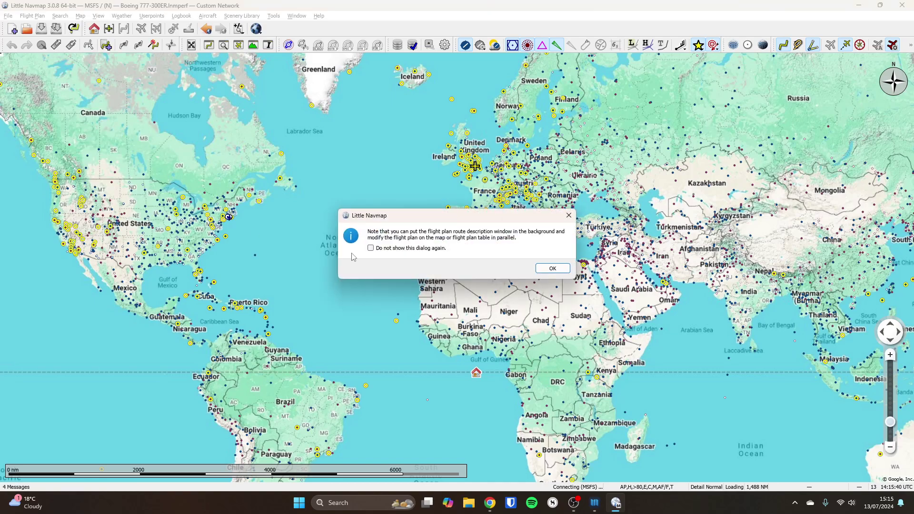
{"action": "left_click", "coordinate": [542, 270]}
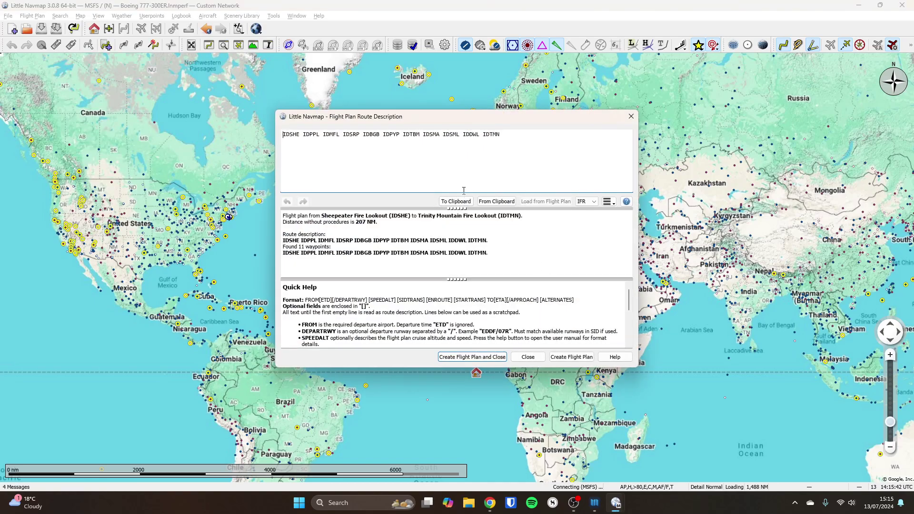
Replace the old text with the pasted EGSS–EGPH route minus SID and STAR, and create the plan.
{"action": "key", "text": "ctrl+a"}
{"action": "key", "text": "Delete"}
{"action": "type", "text": "EGSS SID UTAVA Q75 BUZAD/N0488F320 T420 TNT UN57 POL UP18 UNTAL N110 AGPED STAR EGPH"}
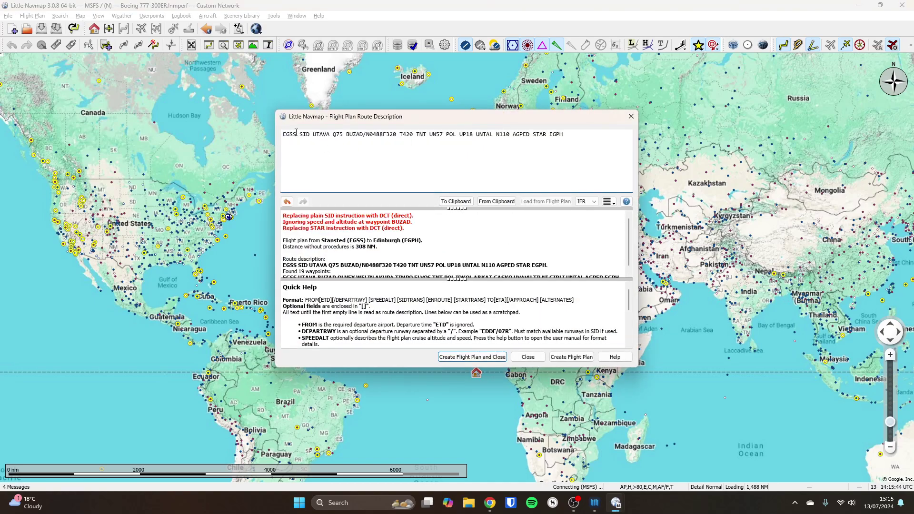
{"action": "double_click", "coordinate": [293, 134]}
{"action": "key", "text": "Delete"}
{"action": "key", "text": "Delete"}
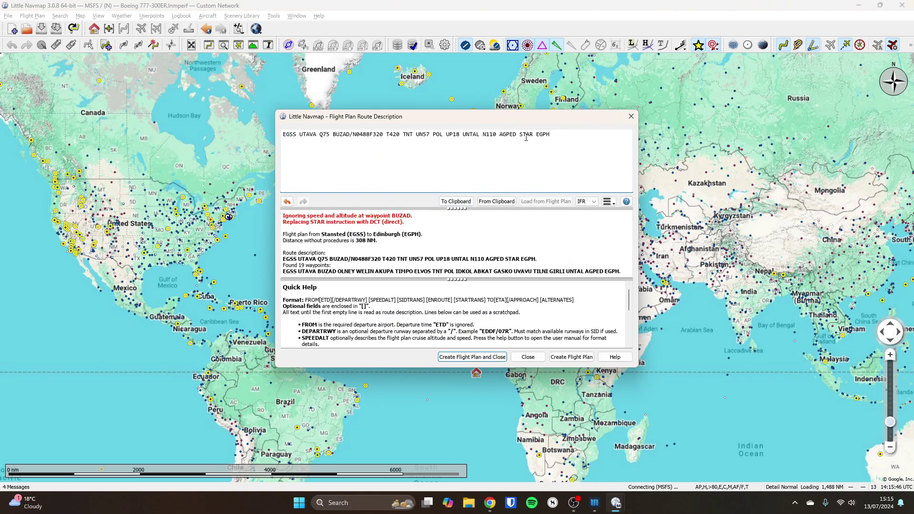
{"action": "double_click", "coordinate": [526, 135]}
{"action": "key", "text": "Delete"}
{"action": "key", "text": "Delete"}
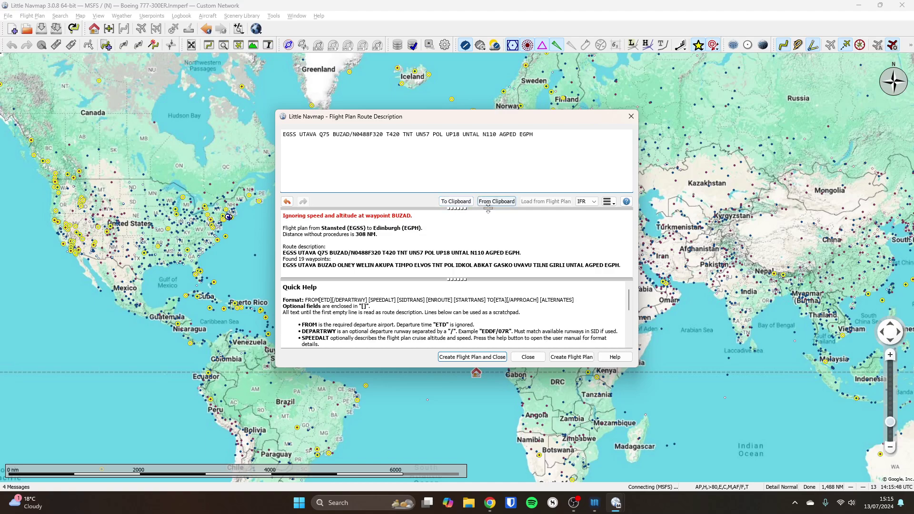
{"action": "left_click", "coordinate": [497, 357]}
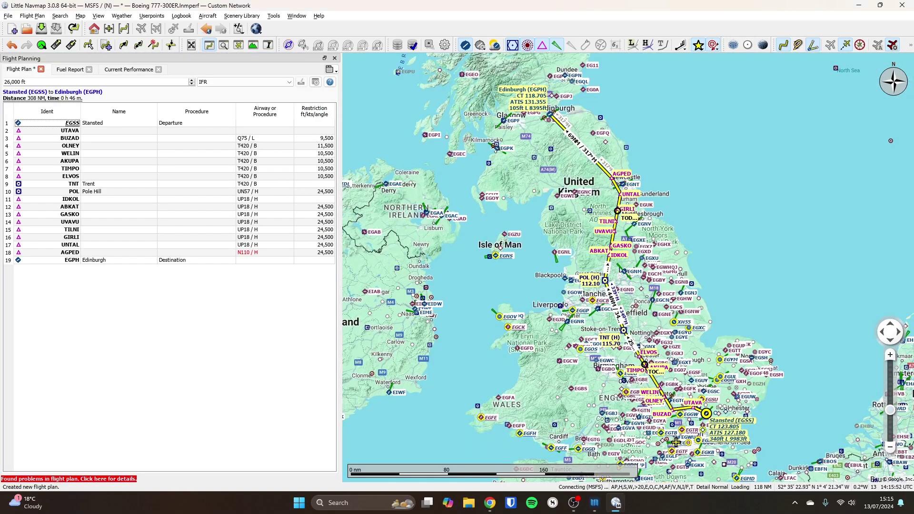
Switch windows back to the AviaPlanner EGSS-EGPH flight with UTAV1R departure and AGPE1E arrival.
{"action": "key", "text": "alt+Tab"}
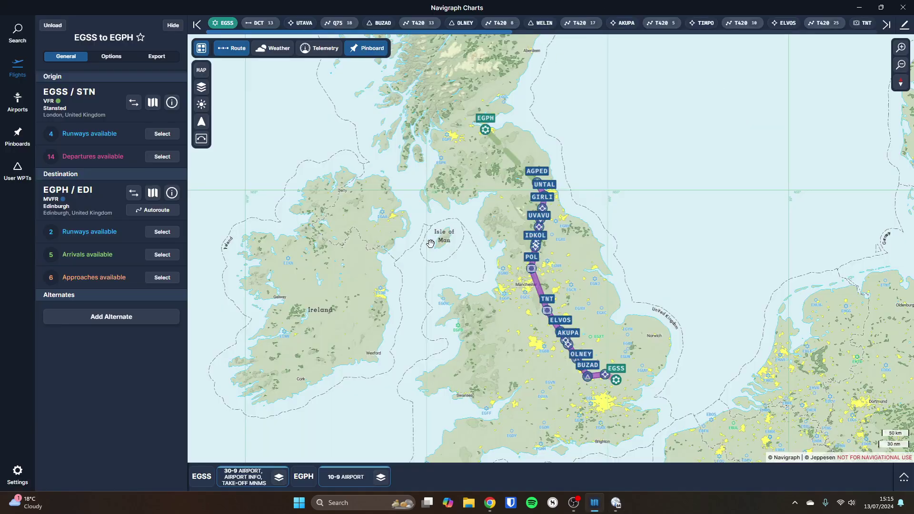
{"action": "key", "text": "alt+Tab"}
{"action": "key", "text": "alt+Tab"}
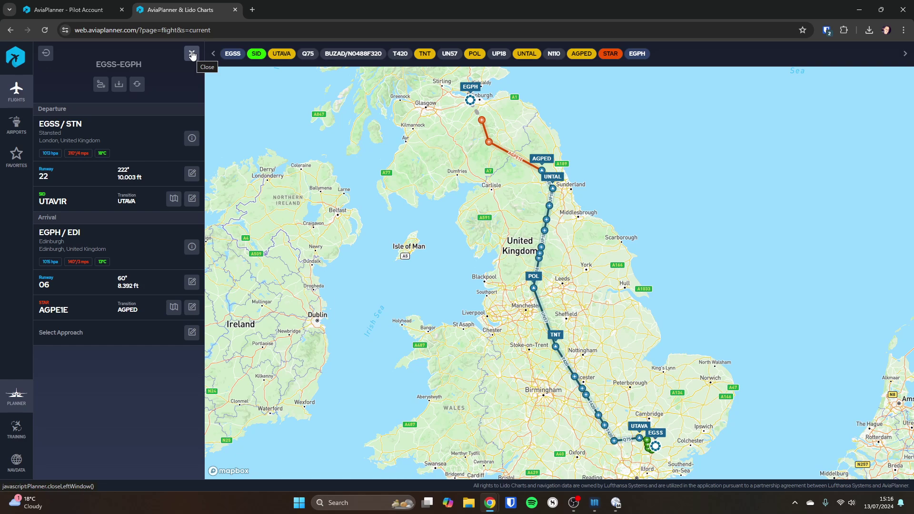
Look up Booker (EGTB) in Airports and check its runways and charts, finding no Lido charts.
{"action": "left_click", "coordinate": [192, 55]}
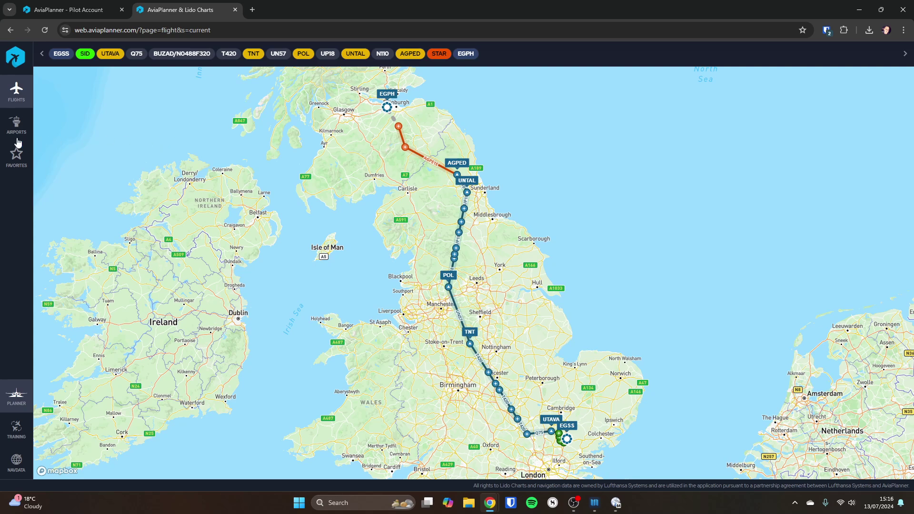
{"action": "left_click", "coordinate": [17, 126]}
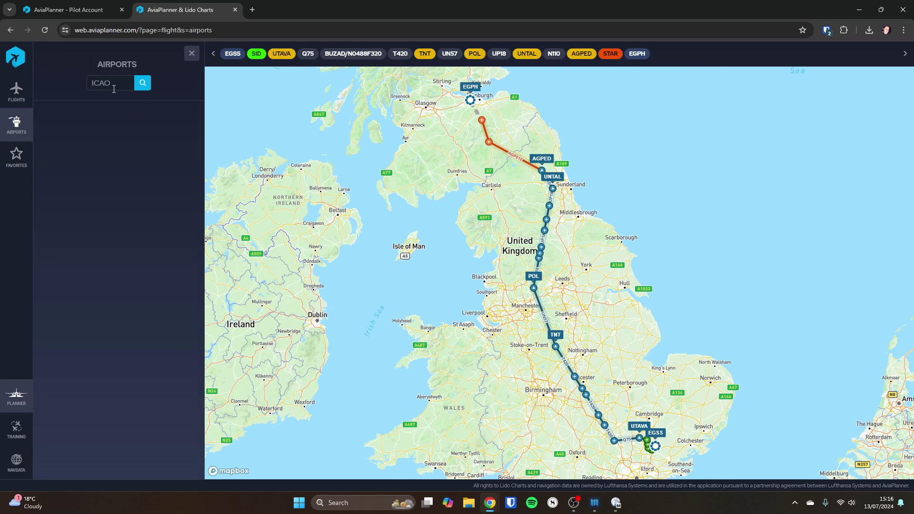
{"action": "type", "text": "EGTB"}
{"action": "left_click", "coordinate": [143, 83]}
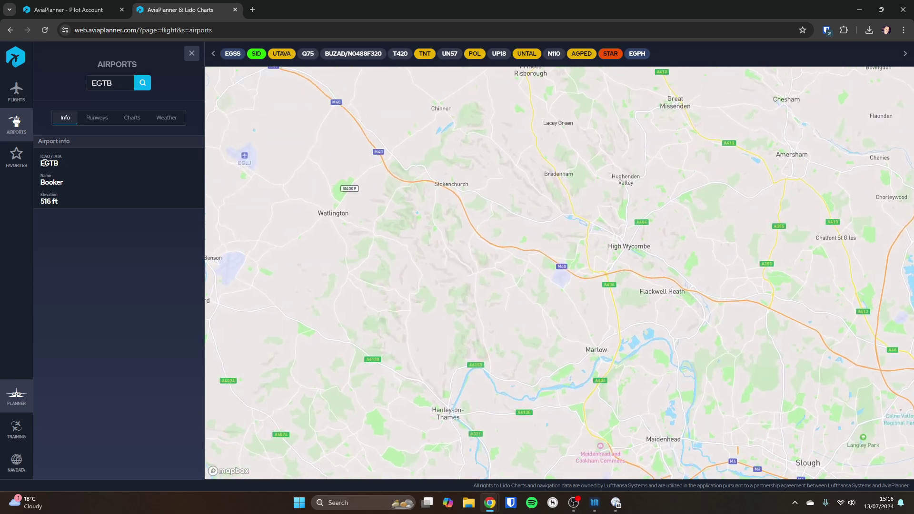
{"action": "left_click", "coordinate": [99, 118]}
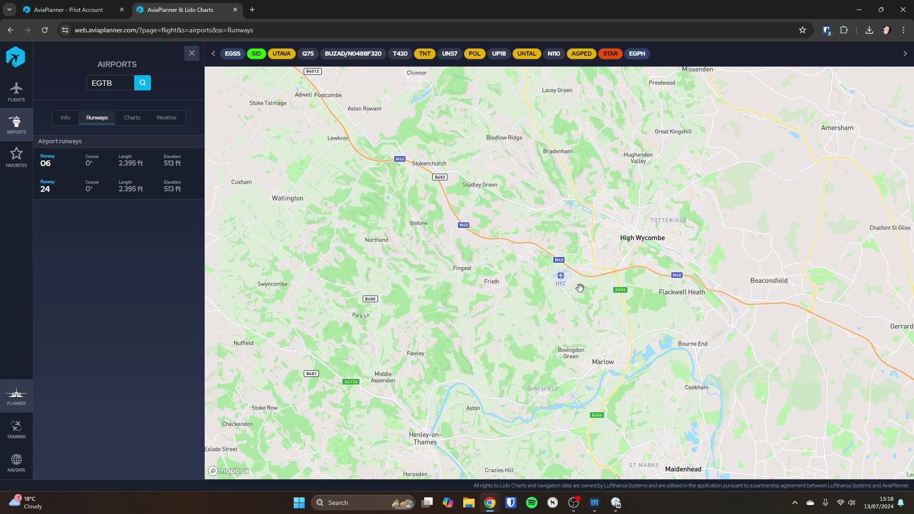
{"action": "scroll", "coordinate": [579, 289], "scroll_direction": "up", "scroll_amount": 5}
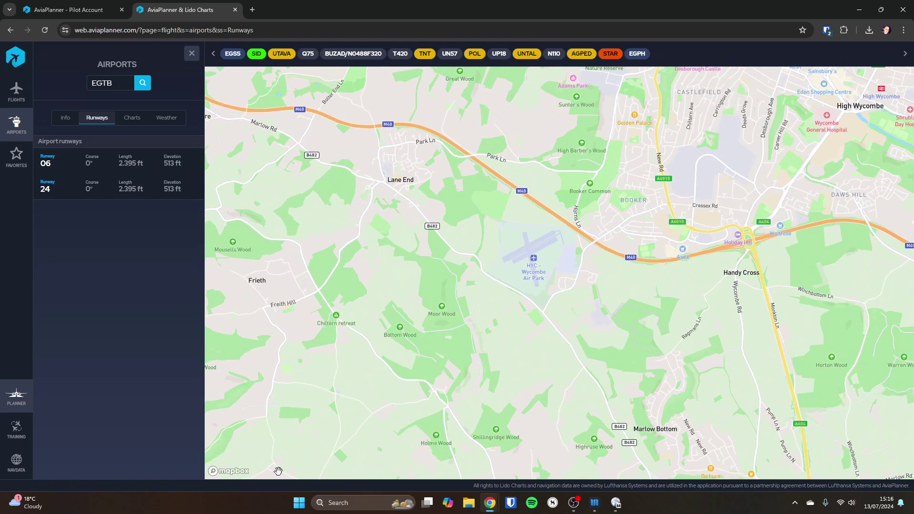
{"action": "left_click", "coordinate": [129, 117]}
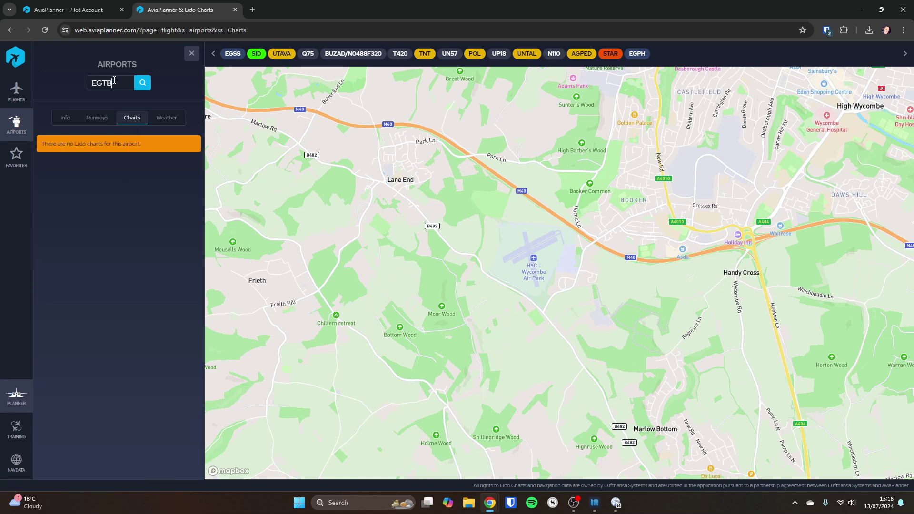
{"action": "left_click_drag", "start_coordinate": [112, 82], "coordinate": [51, 73]}
Look up Heathrow (EGLL), open its AGC airport chart, then return to the EGSS-EGPH flight.
{"action": "type", "text": "EGLL"}
{"action": "key", "text": "Return"}
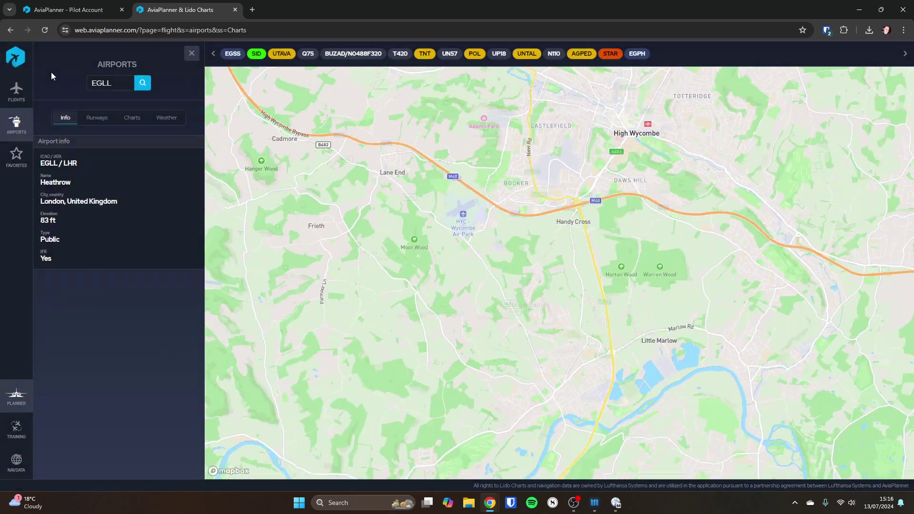
{"action": "left_click", "coordinate": [94, 118]}
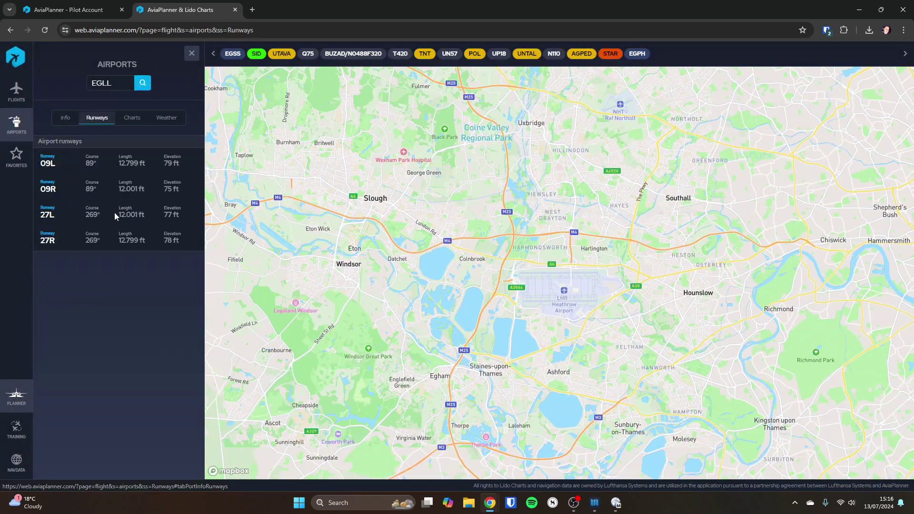
{"action": "left_click", "coordinate": [129, 119]}
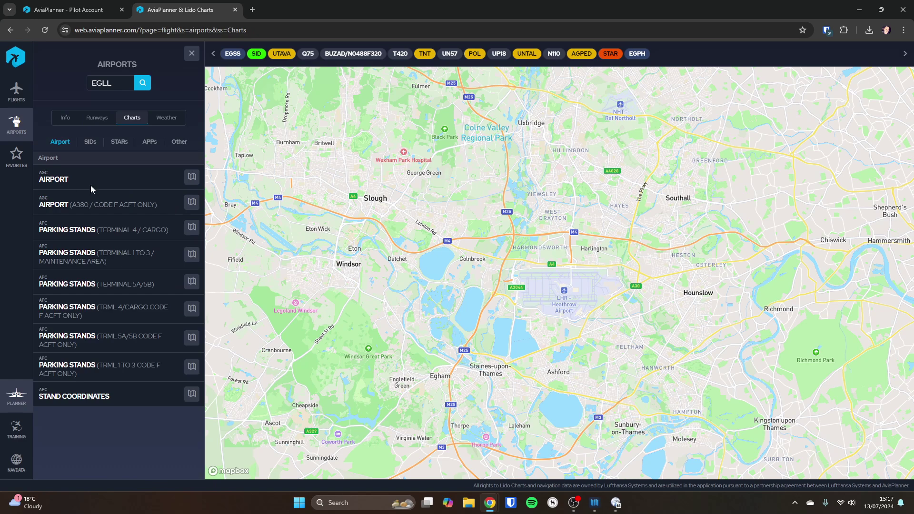
{"action": "left_click", "coordinate": [192, 176]}
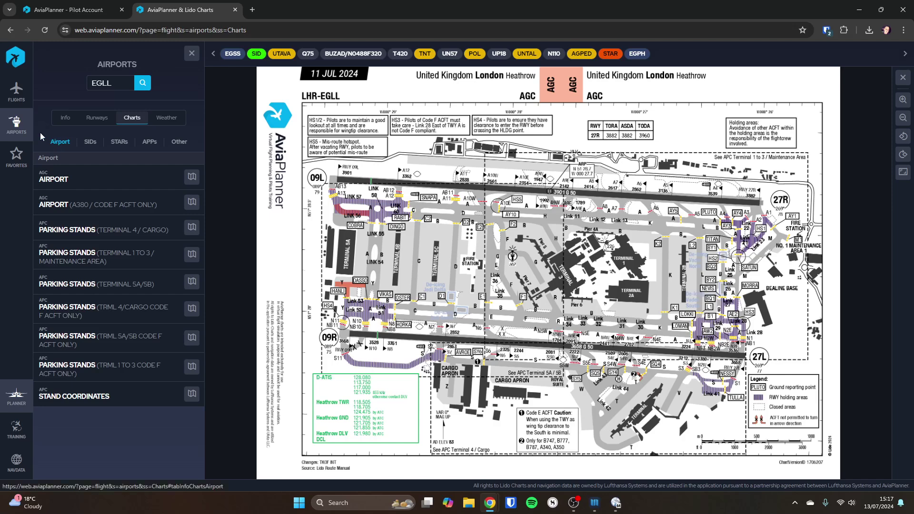
{"action": "left_click", "coordinate": [18, 91]}
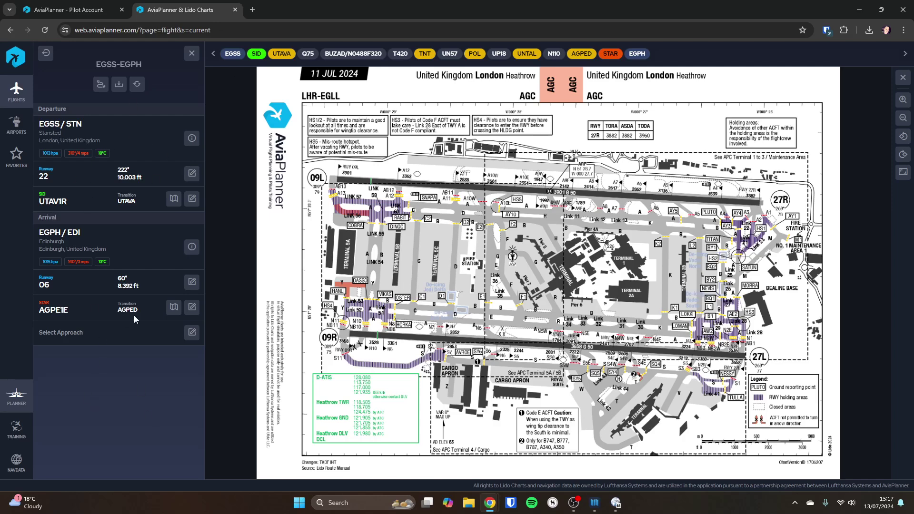
{"action": "key", "text": "alt+Tab"}
{"action": "key", "text": "alt+Tab"}
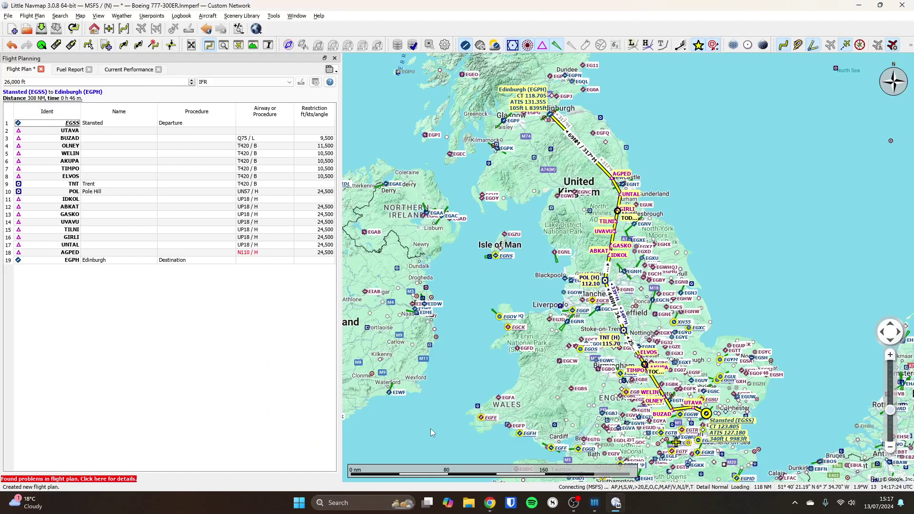
{"action": "key", "text": "alt+Tab"}
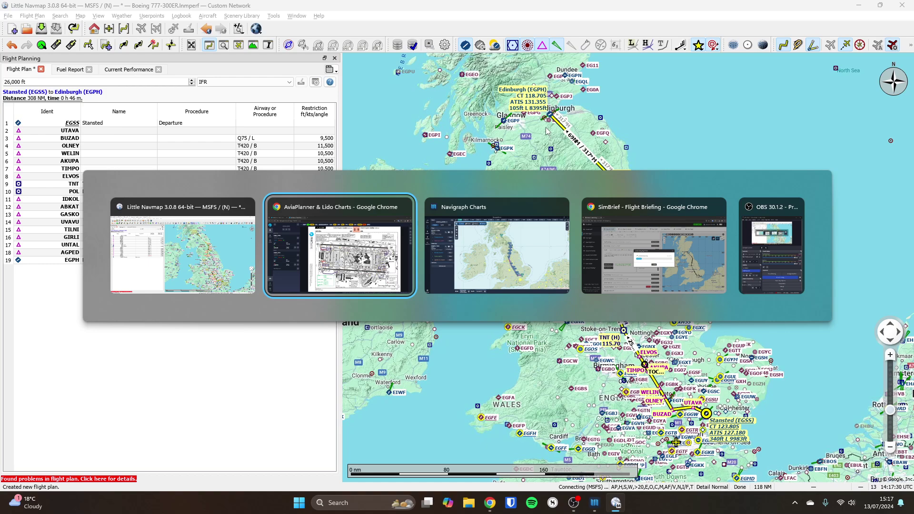
{"action": "key", "text": "alt+Tab"}
{"action": "key", "text": "alt+Tab"}
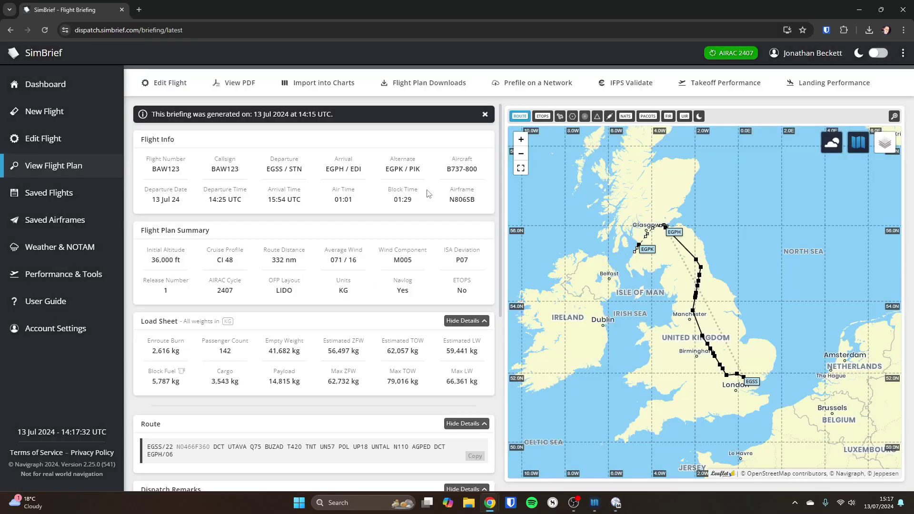
{"action": "key", "text": "alt+Tab"}
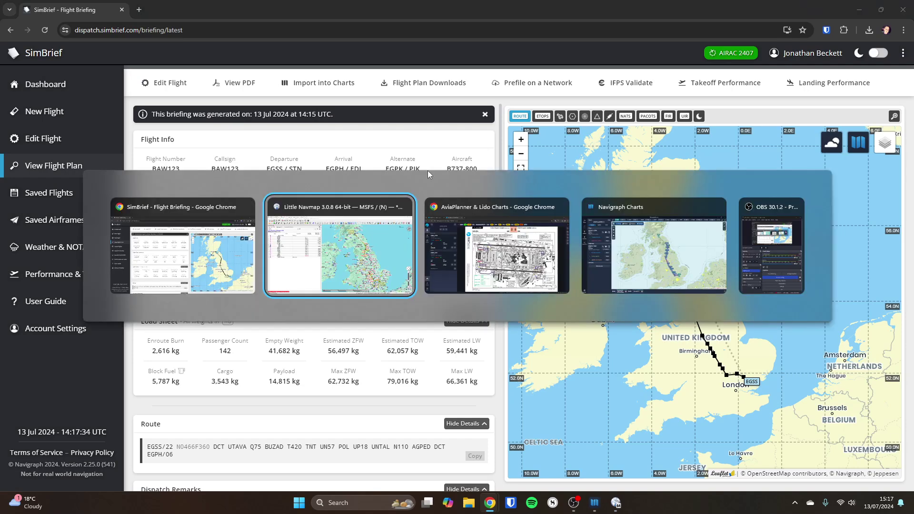
{"action": "key", "text": "alt+Tab"}
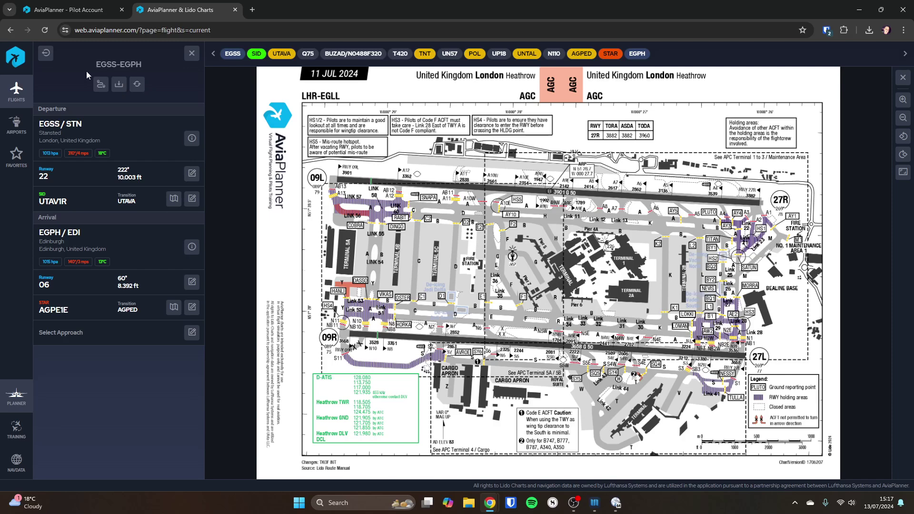
Show the Latest Flights list over the map and zoom in on the route.
{"action": "left_click", "coordinate": [46, 53]}
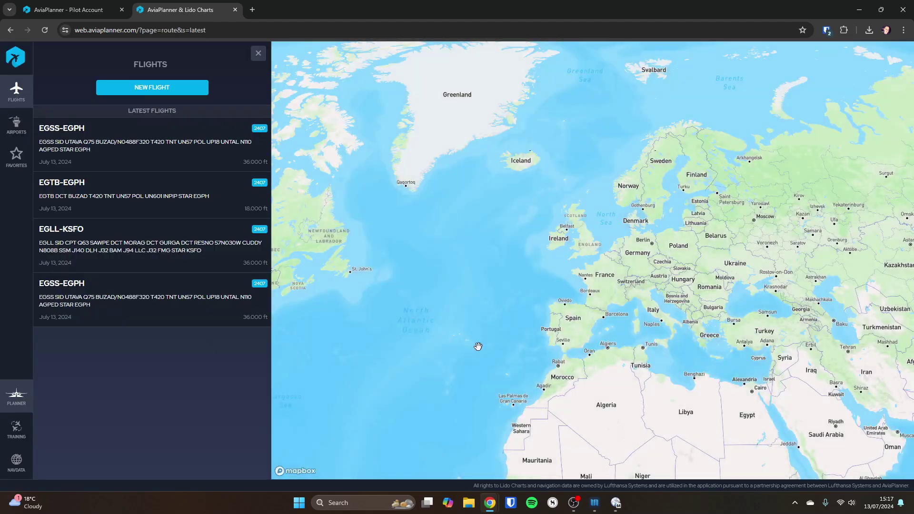
{"action": "scroll", "coordinate": [604, 261], "scroll_direction": "up", "scroll_amount": 3}
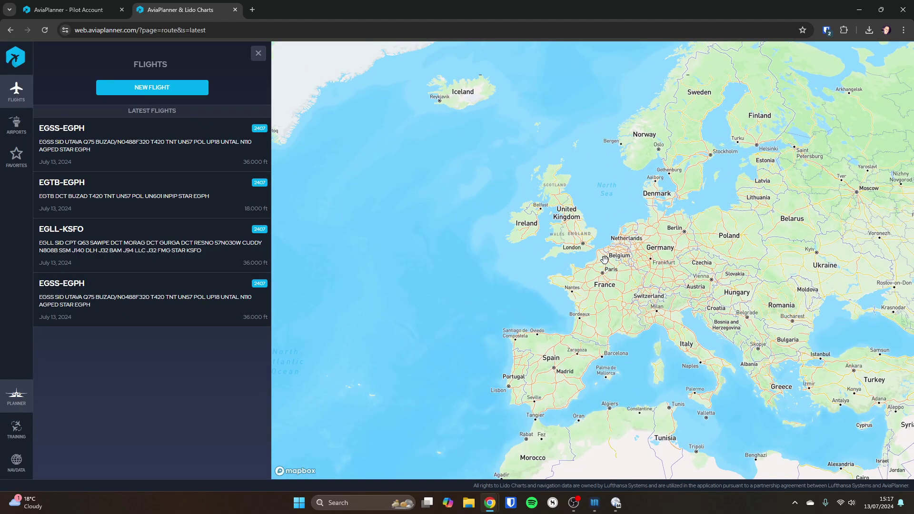
{"action": "scroll", "coordinate": [605, 260], "scroll_direction": "up", "scroll_amount": 3}
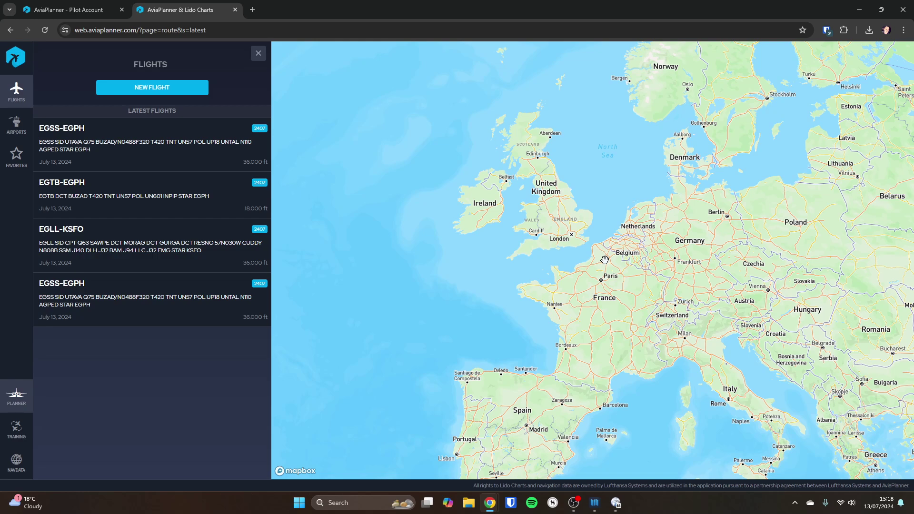
Reload the saved EGSS-EGPH flight and display the Stansted UTAV1R SID Lido chart.
{"action": "left_click", "coordinate": [115, 151]}
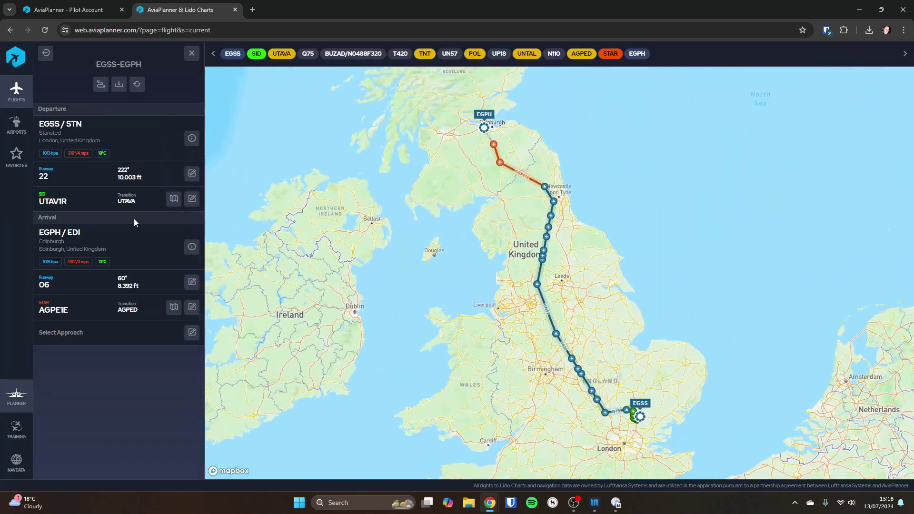
{"action": "left_click", "coordinate": [174, 198]}
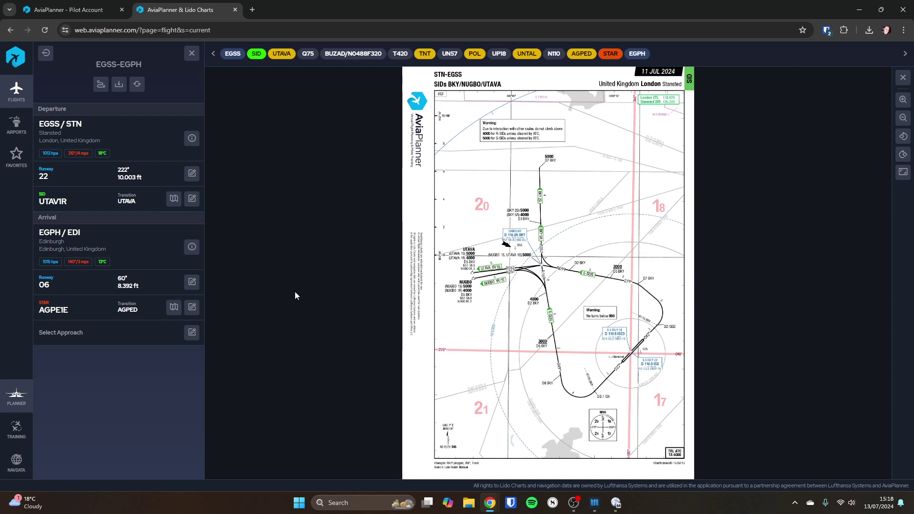
{"action": "key", "text": "alt+Tab"}
{"action": "key", "text": "alt+Tab"}
{"action": "key", "text": "alt+Tab"}
{"action": "key", "text": "alt+Tab"}
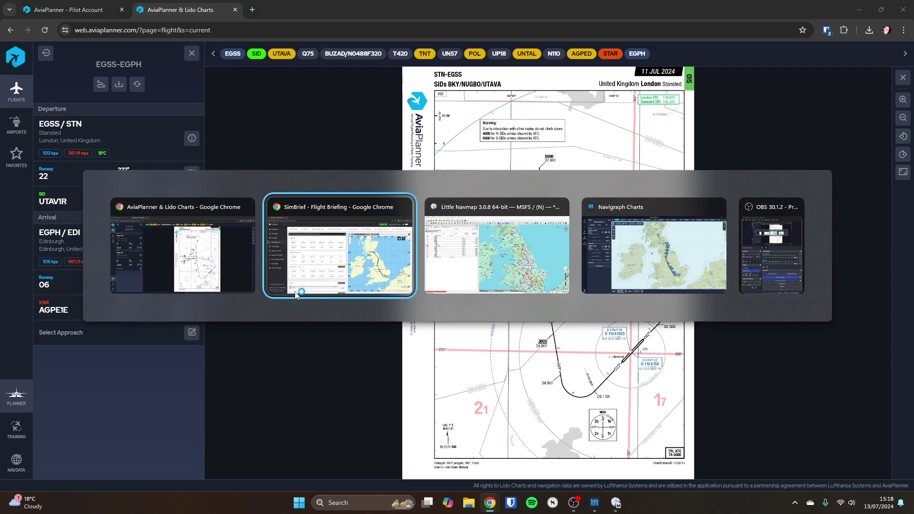